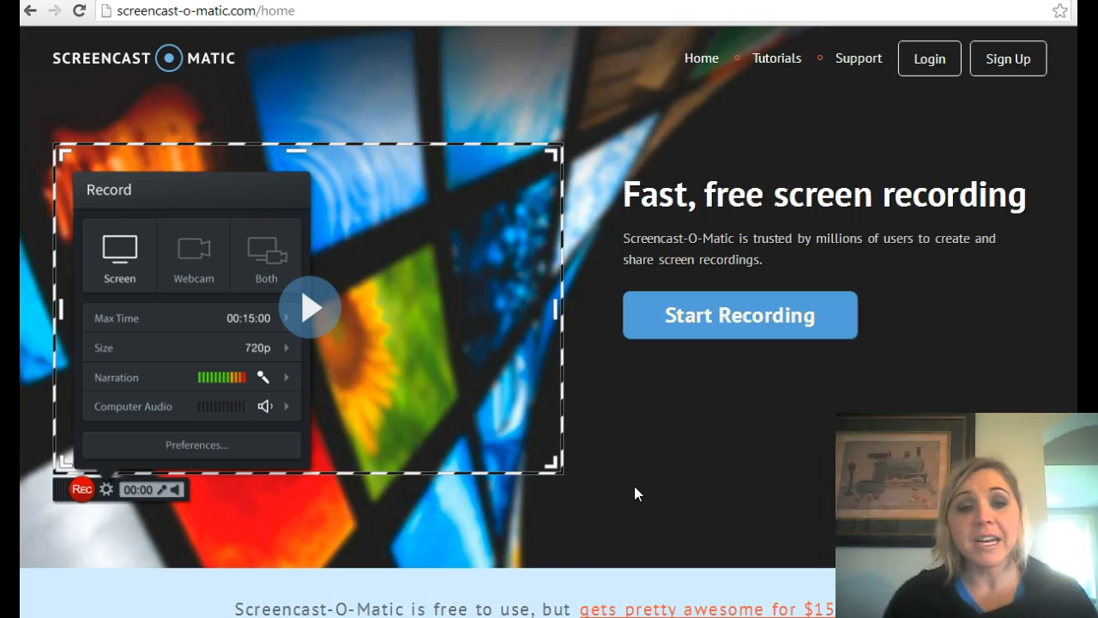
mouse_move(489, 617)
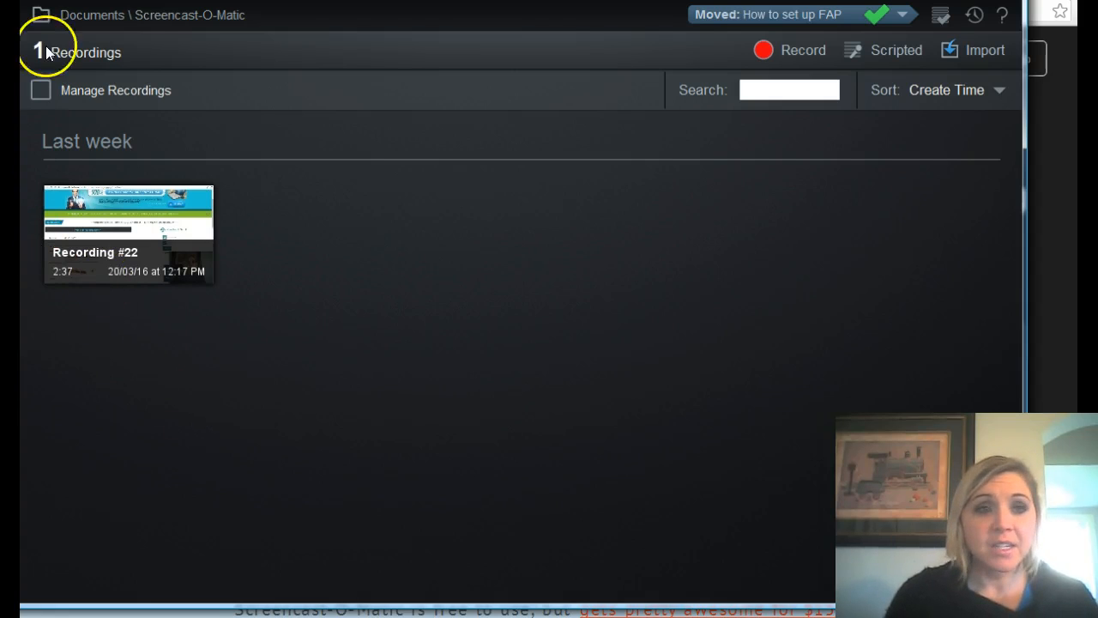
left_click(41, 90)
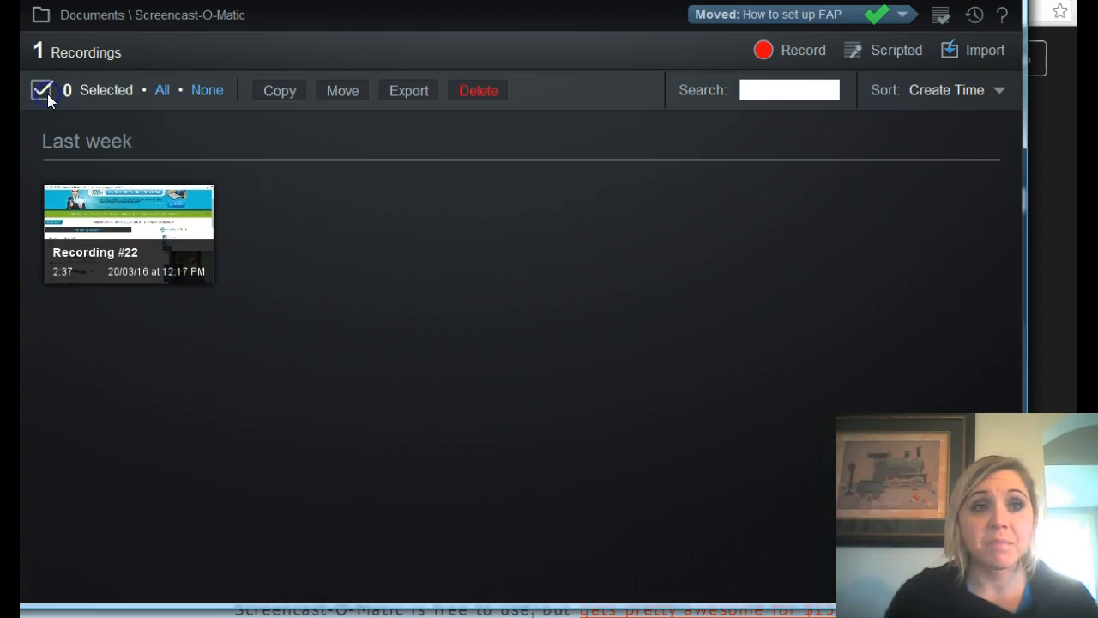
left_click(137, 239)
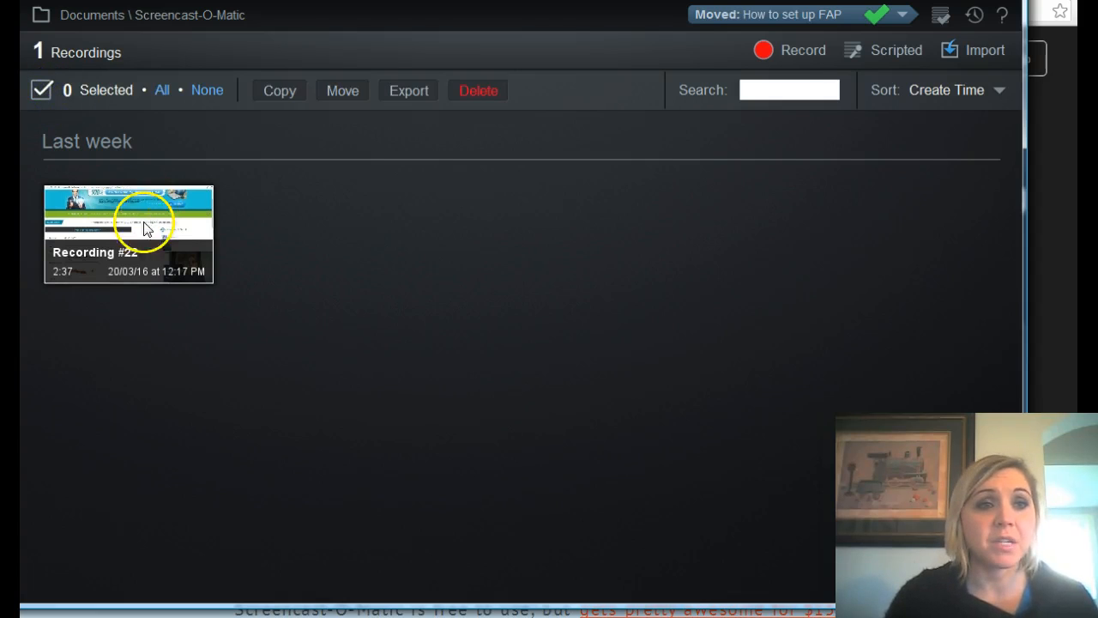
left_click(41, 92)
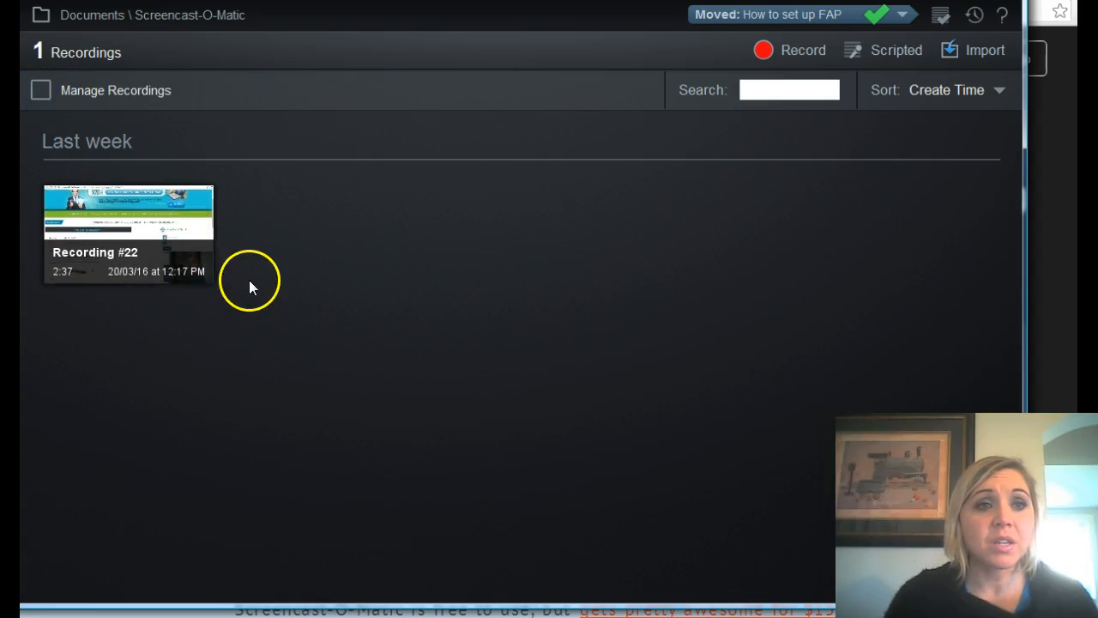
Open Recording #22 for editing and place a blur overlay across the entry fields of the user account information form.
left_click(163, 248)
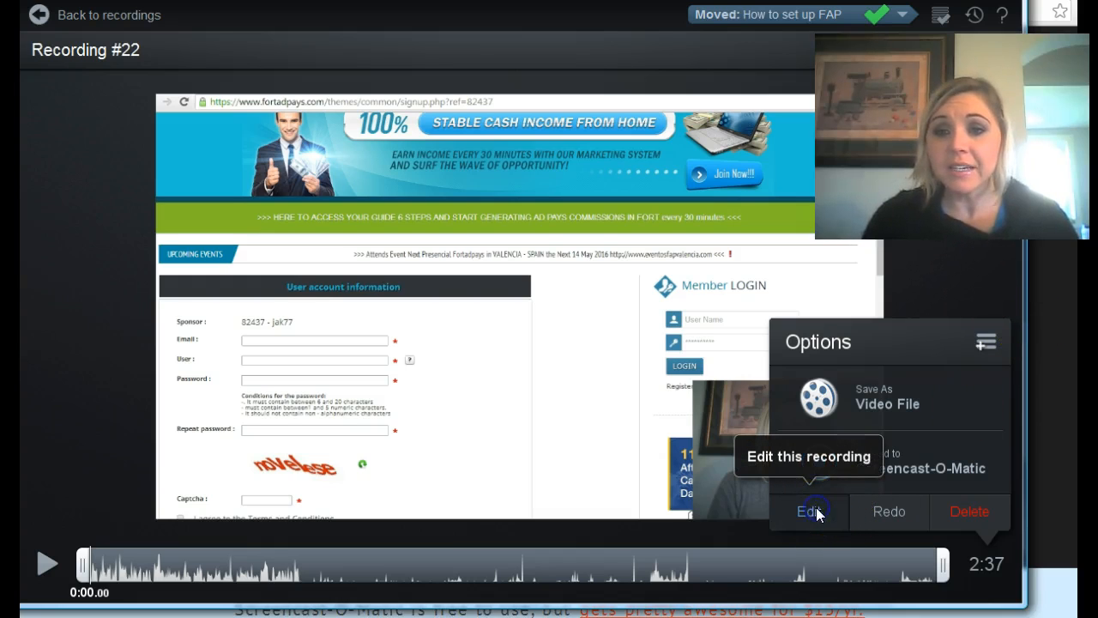
left_click(811, 511)
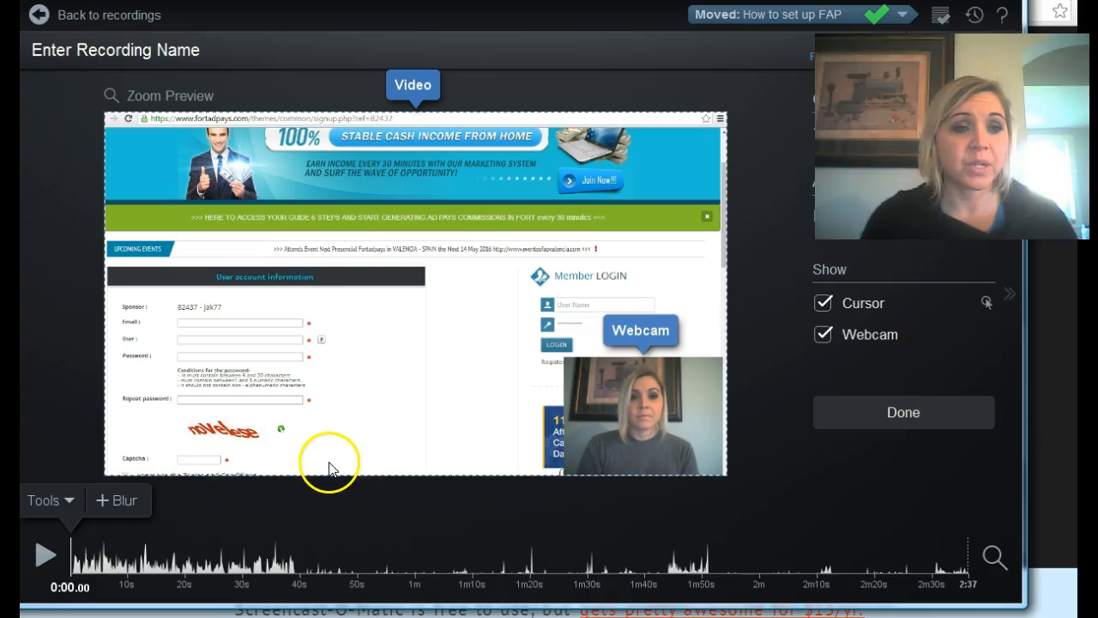
left_click(68, 501)
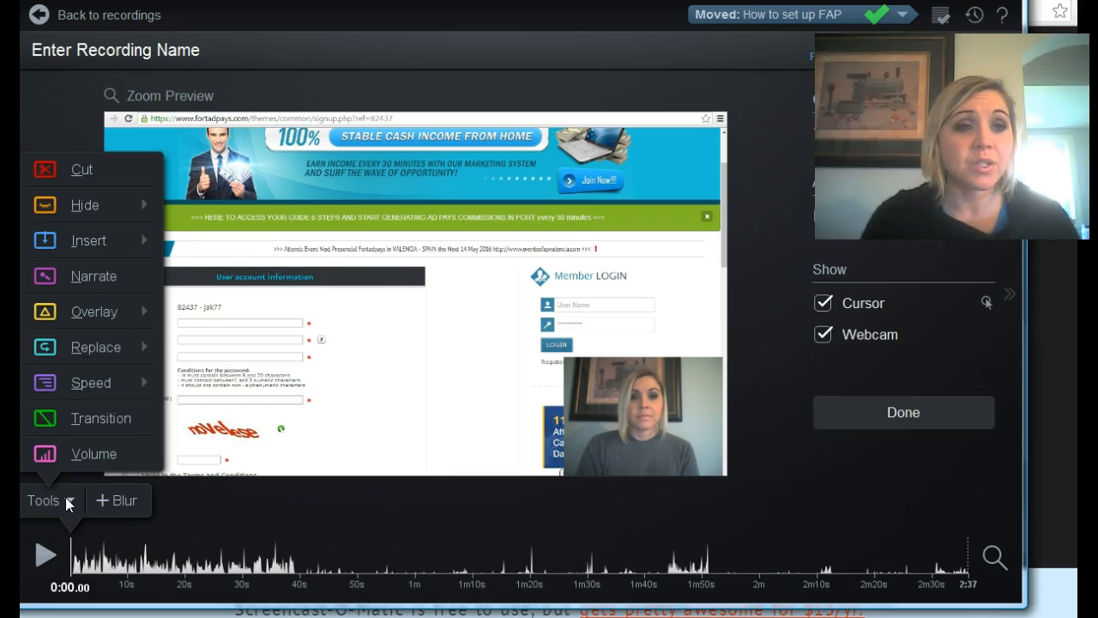
left_click(107, 313)
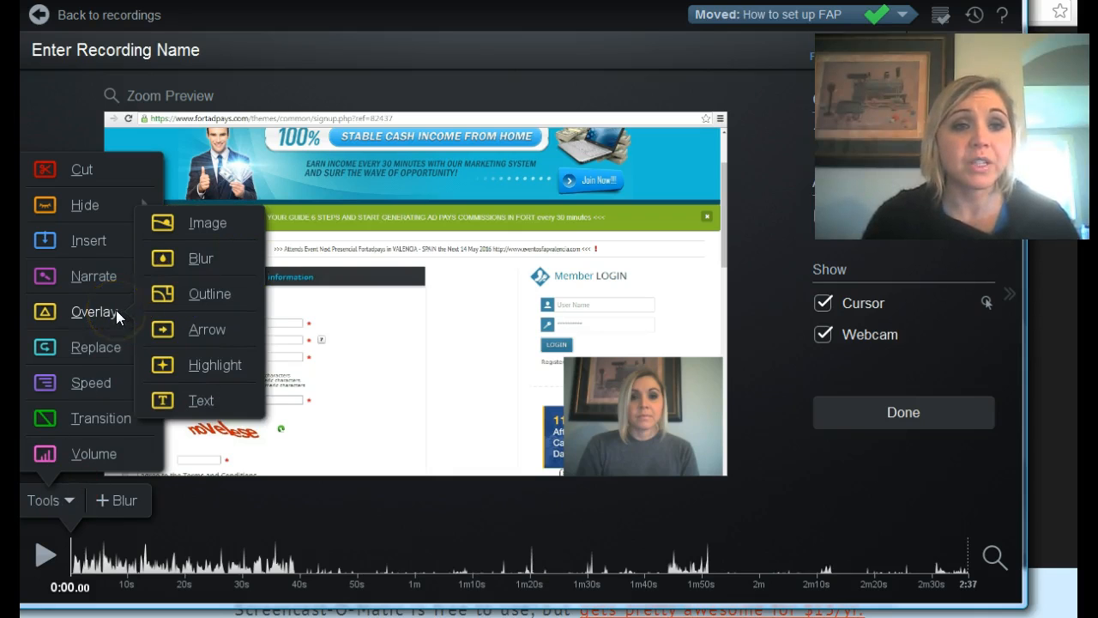
left_click(197, 259)
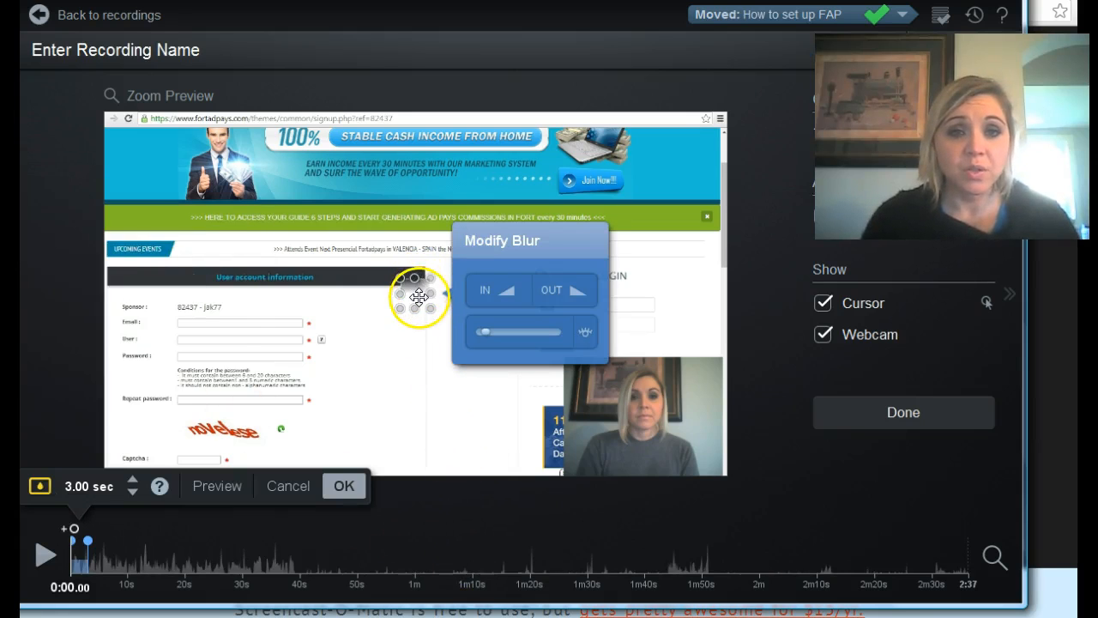
left_click_drag(417, 296, 338, 318)
left_click_drag(251, 322, 262, 453)
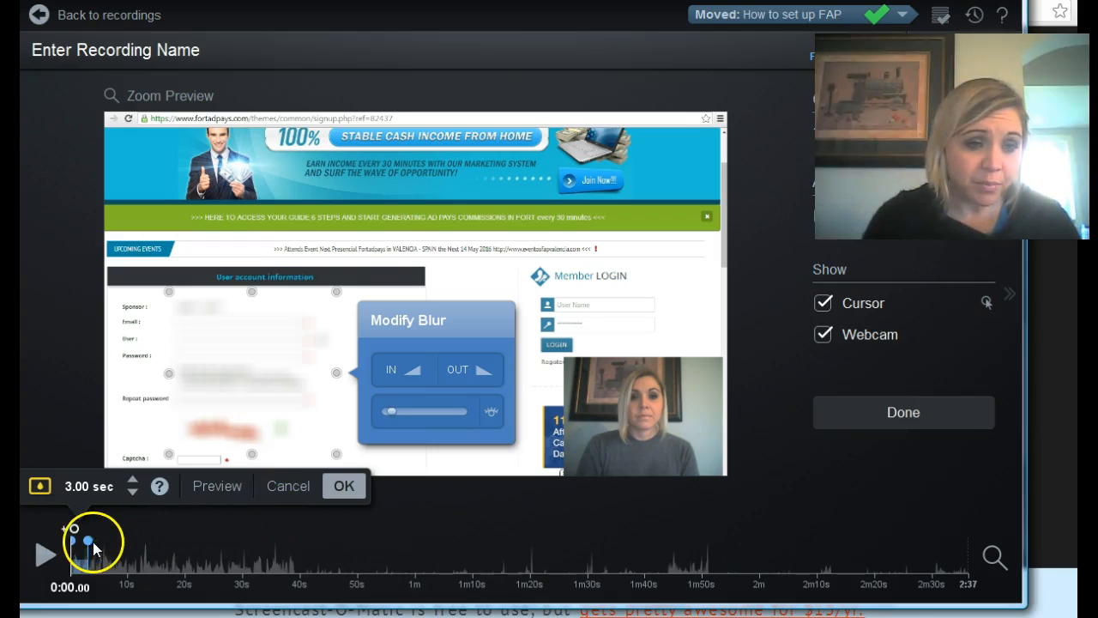
Extend the blur to about 11 seconds from the start of the recording, preview it and accept the edit.
left_click_drag(88, 540, 134, 549)
left_click(226, 443)
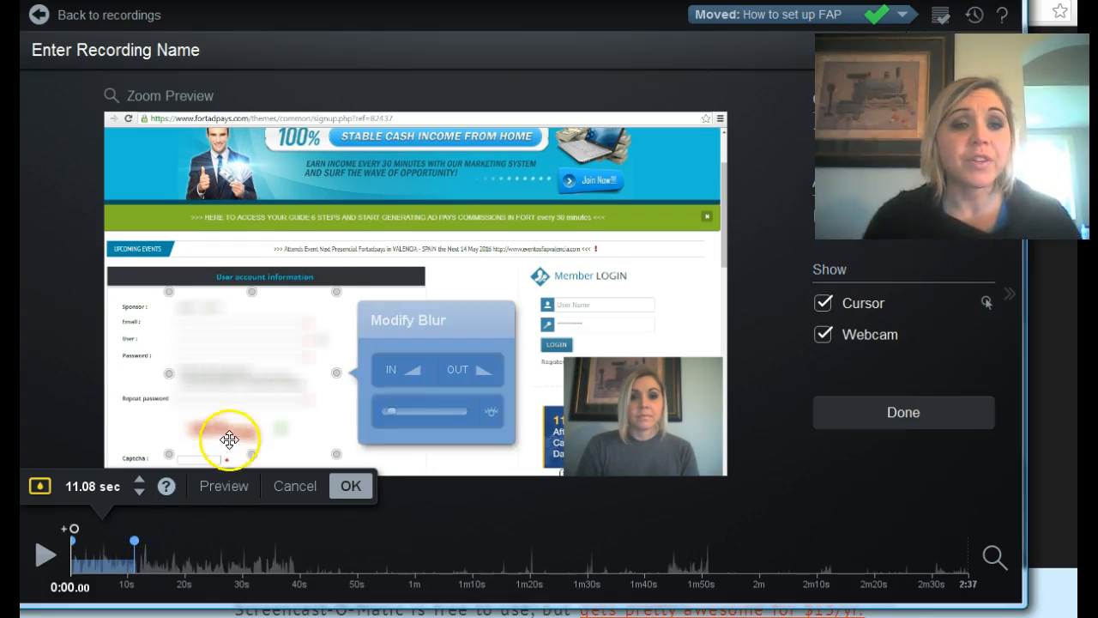
left_click(212, 487)
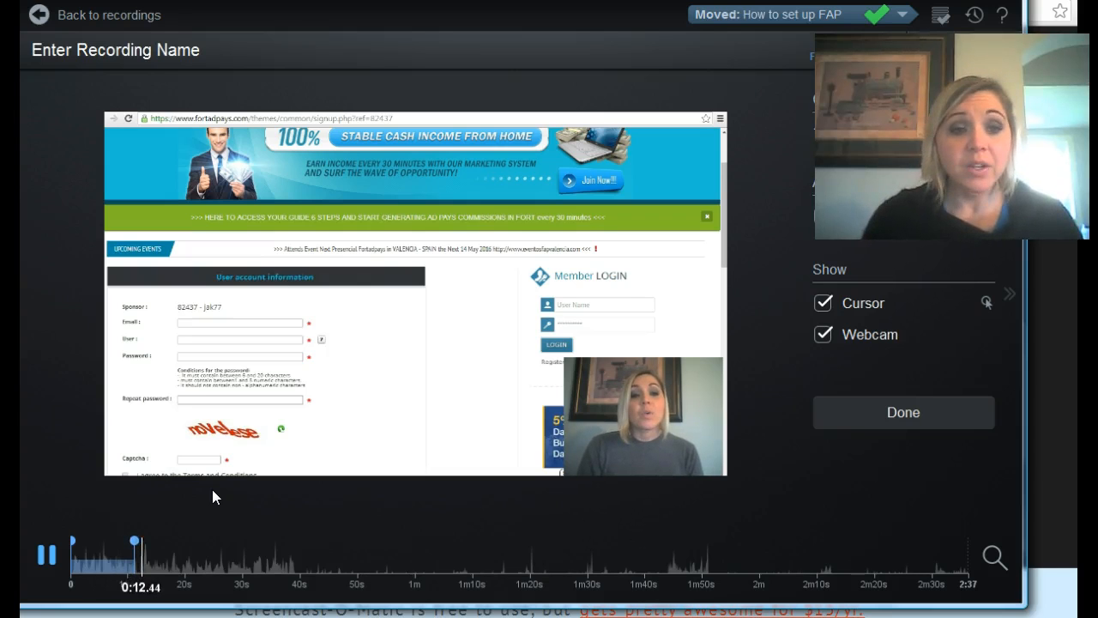
left_click(41, 562)
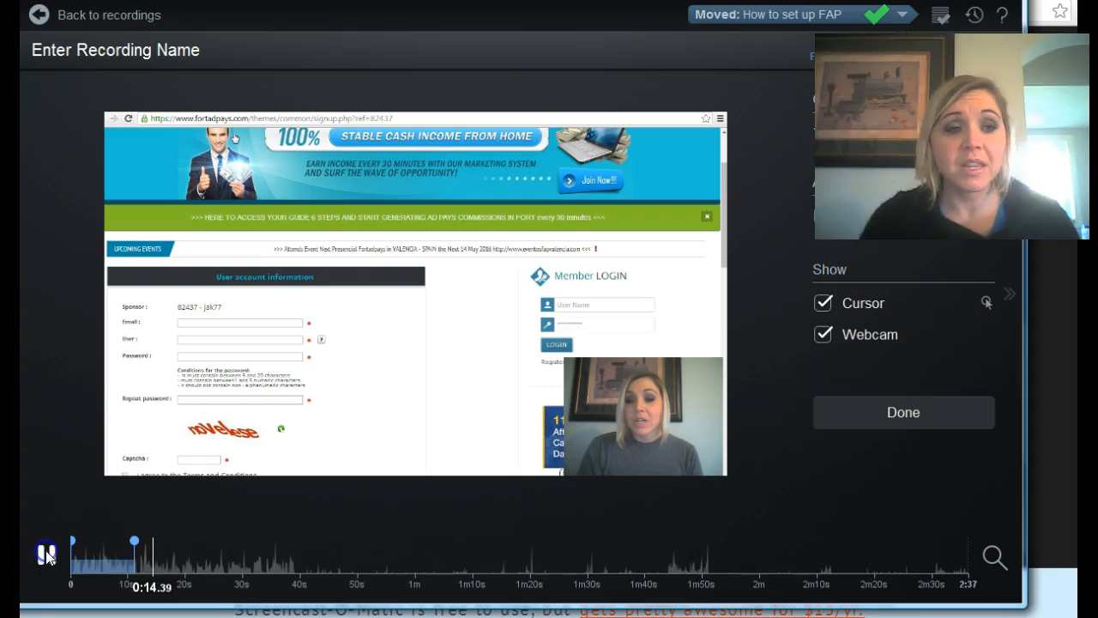
left_click(155, 563)
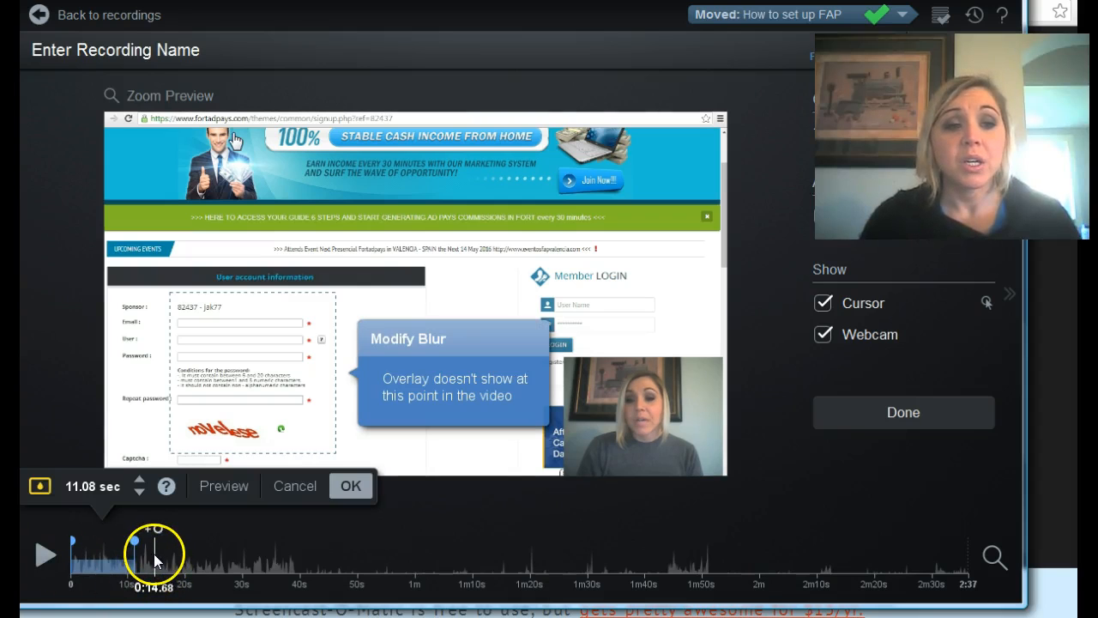
left_click_drag(155, 563, 34, 553)
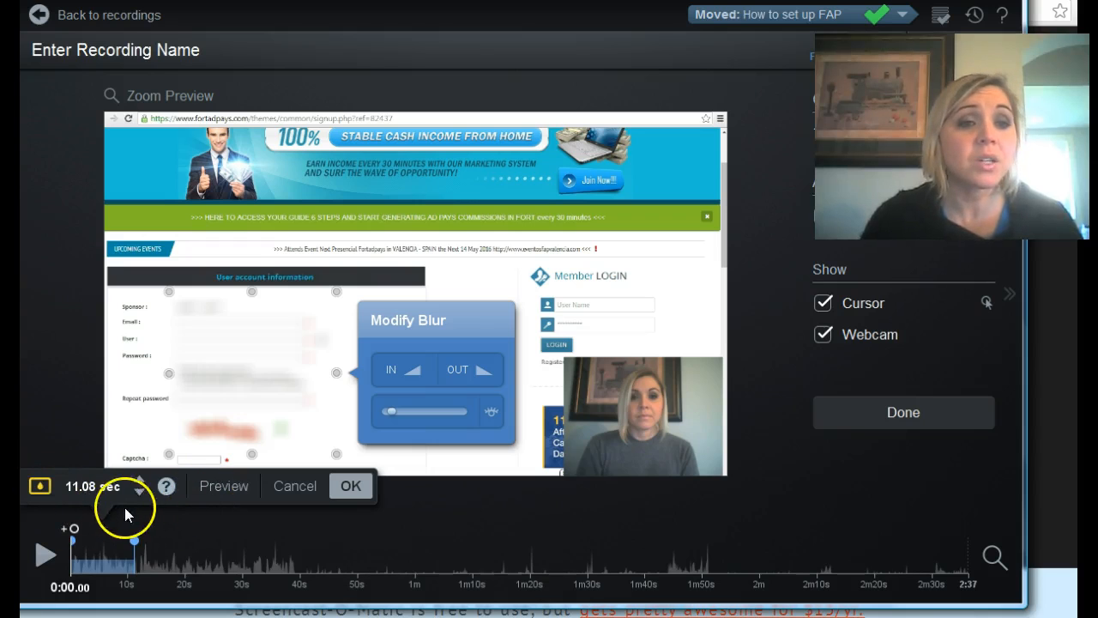
left_click(351, 485)
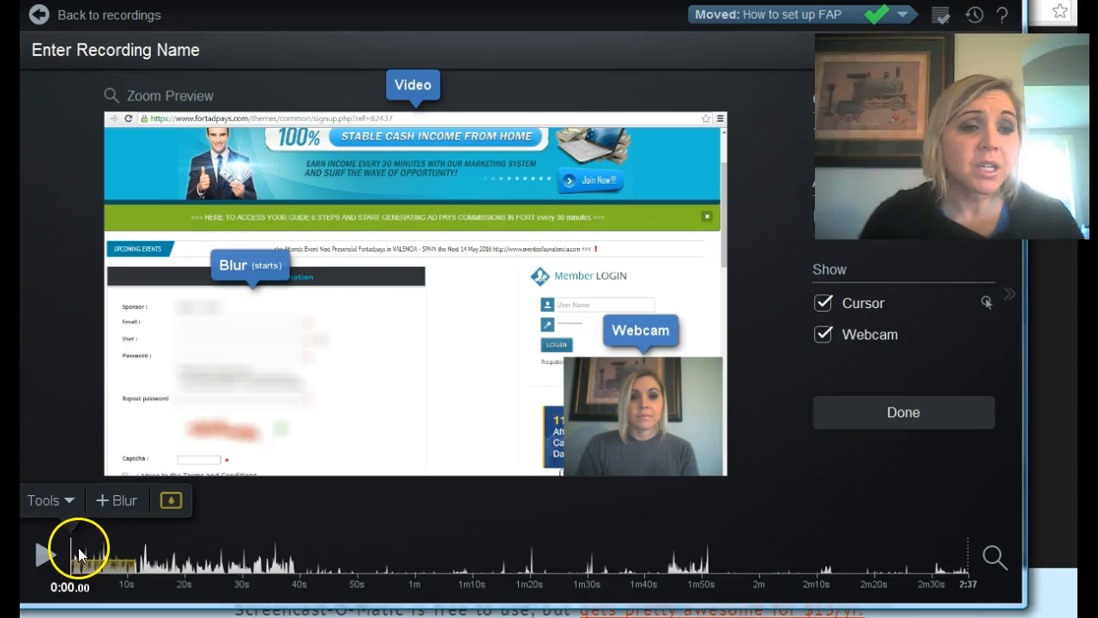
Cut about the first 4.7 seconds of the recording, preview and accept the cut, and undo it.
left_click(69, 499)
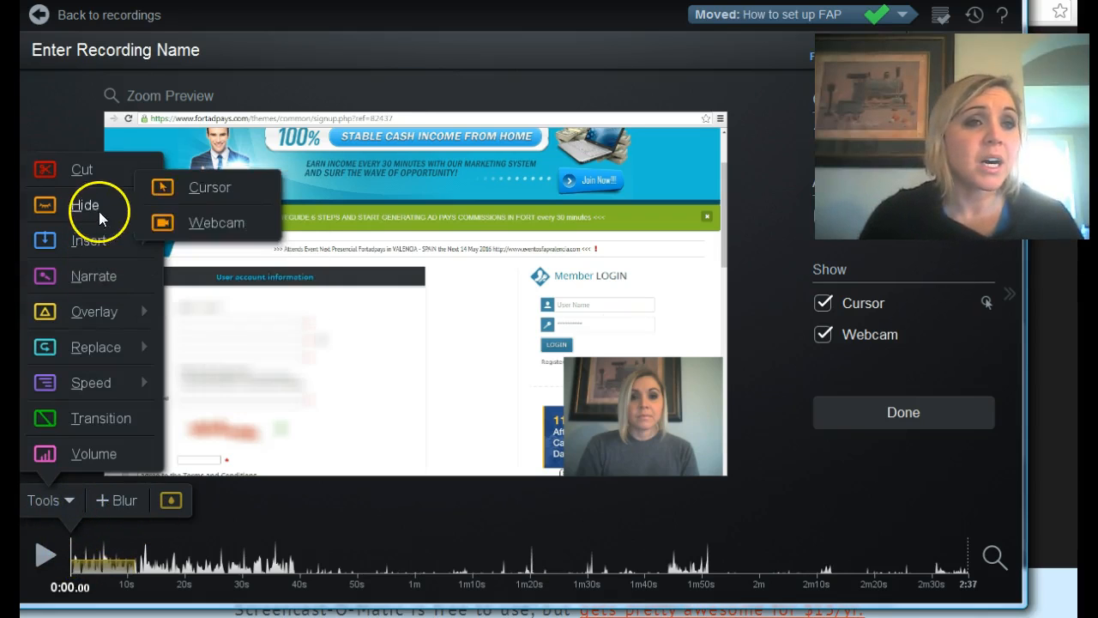
left_click(97, 168)
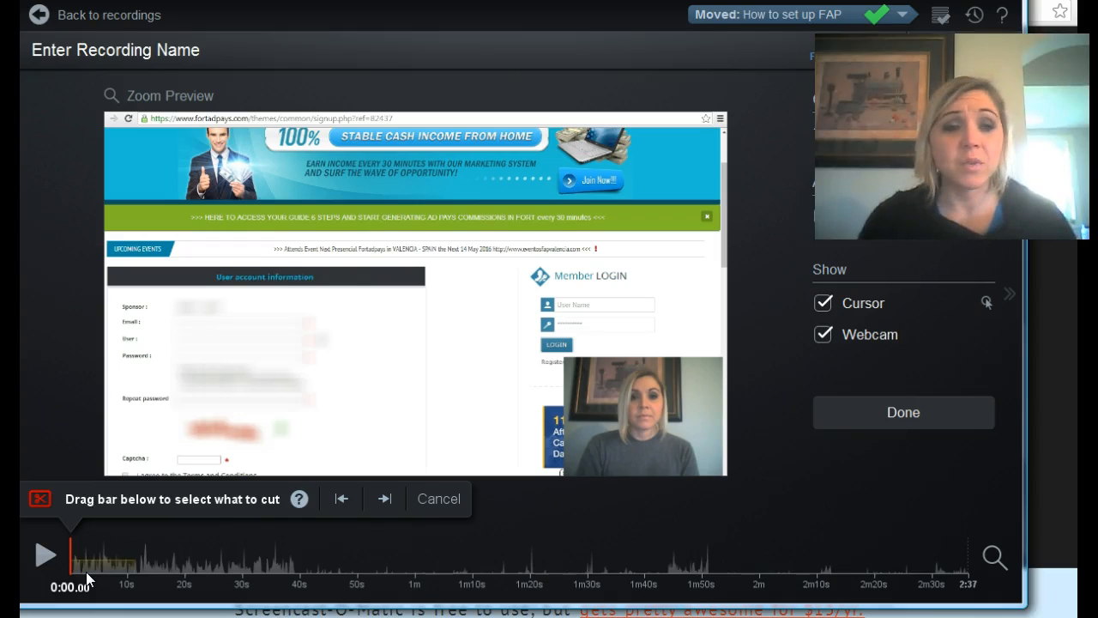
left_click(71, 551)
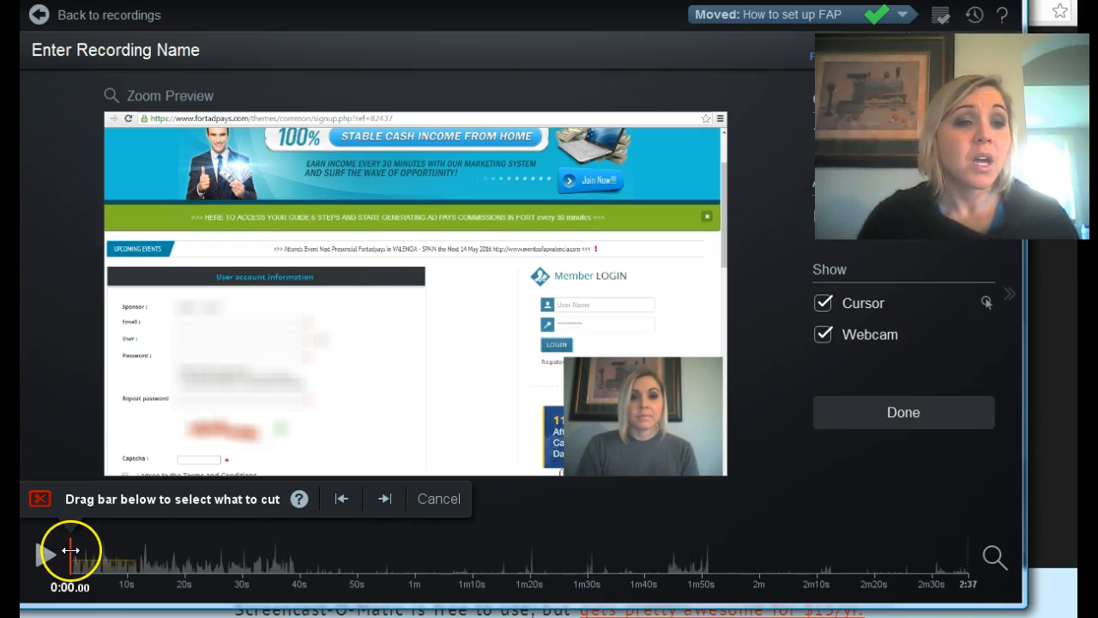
left_click_drag(74, 551, 98, 552)
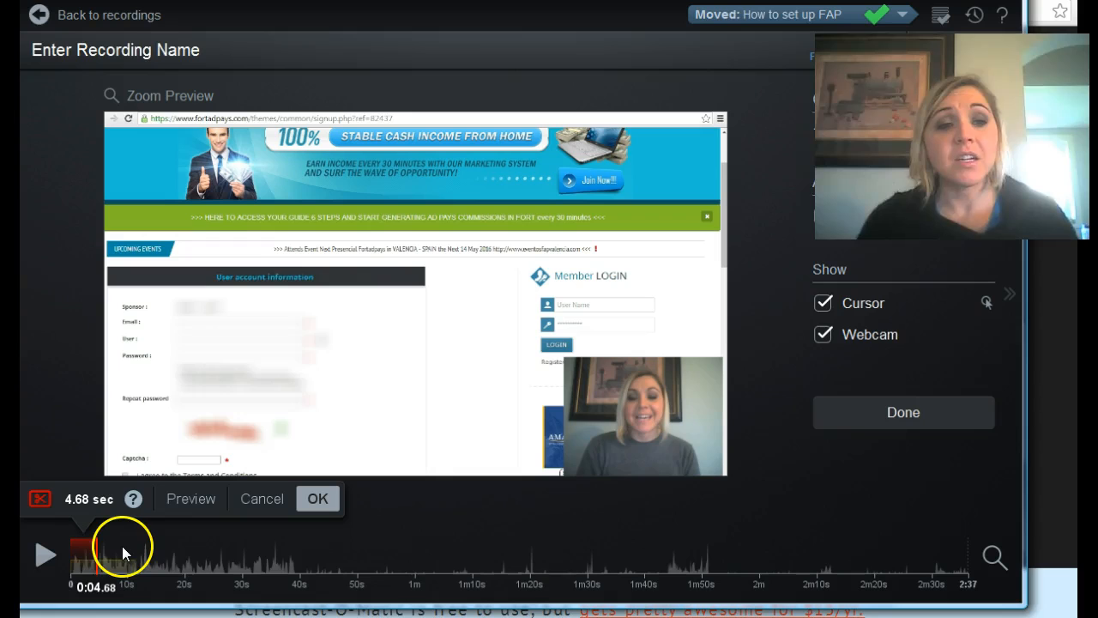
left_click(190, 499)
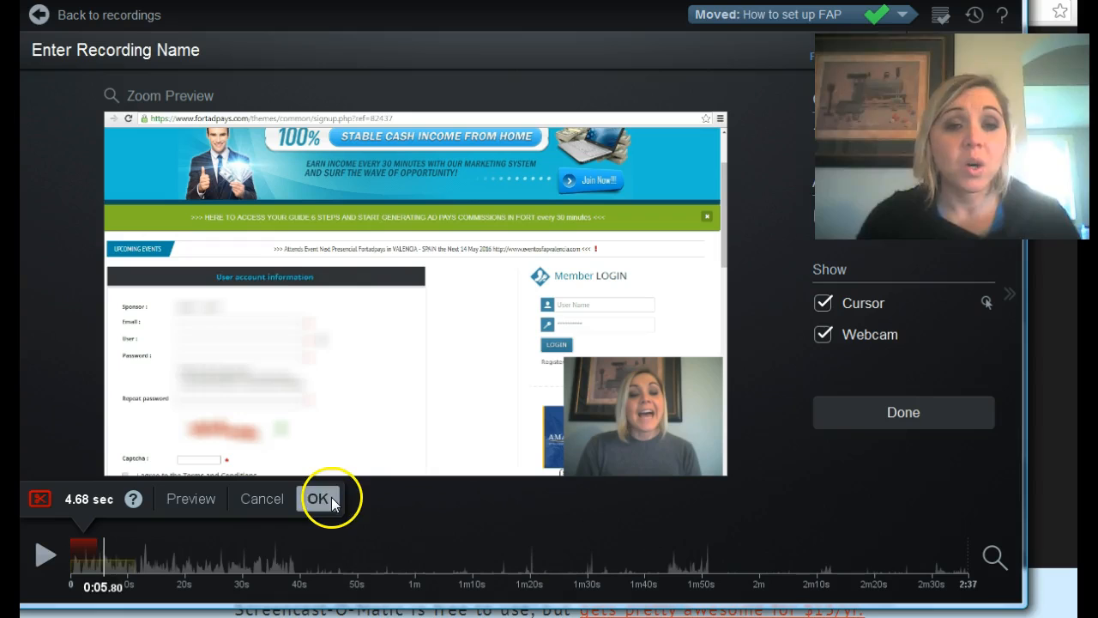
left_click(319, 499)
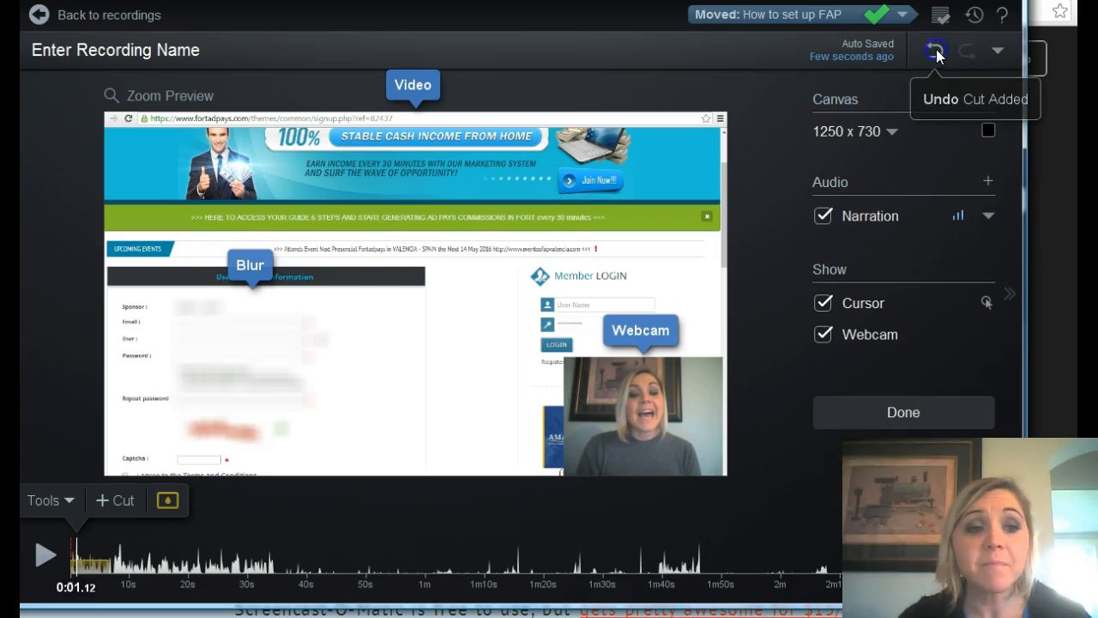
left_click(935, 52)
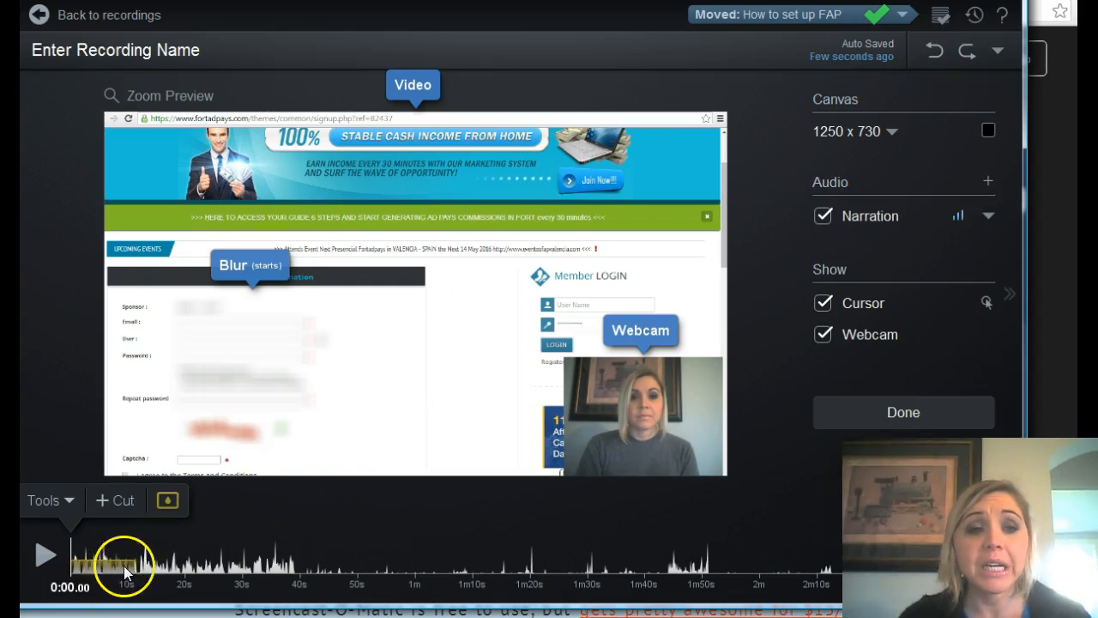
Add a text overlay at the start of the recording reading "hey everyone click here".
left_click(69, 501)
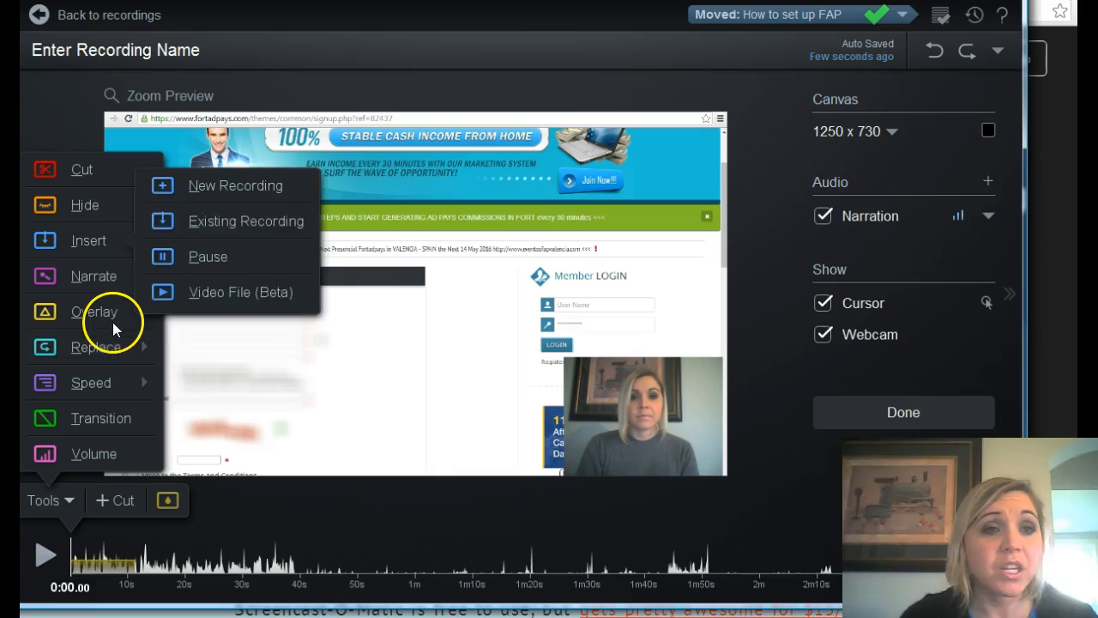
mouse_move(113, 316)
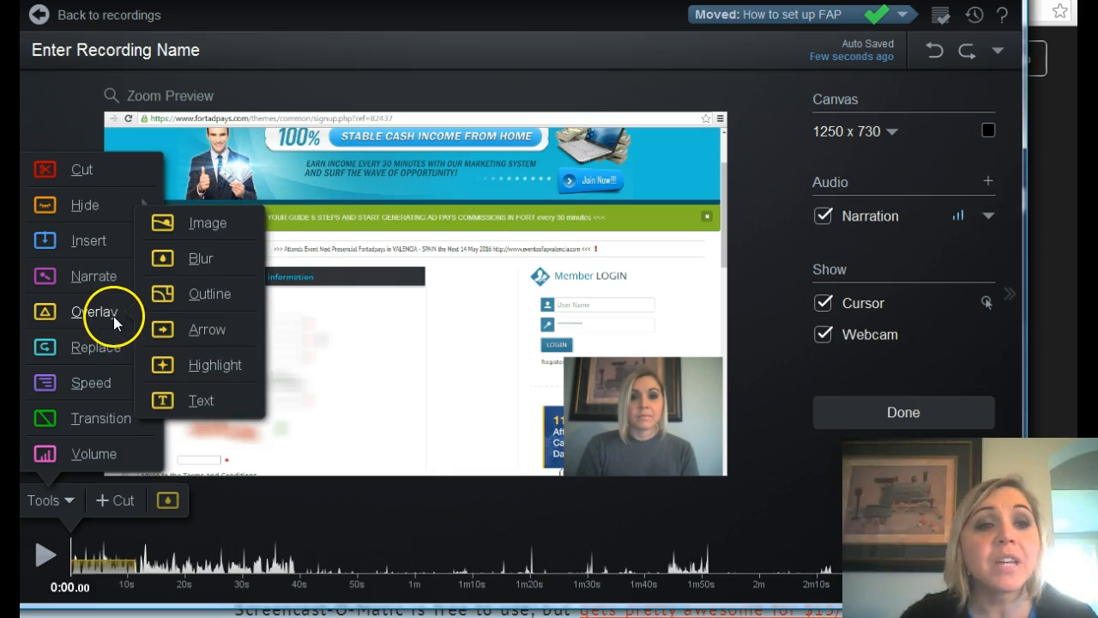
left_click(214, 402)
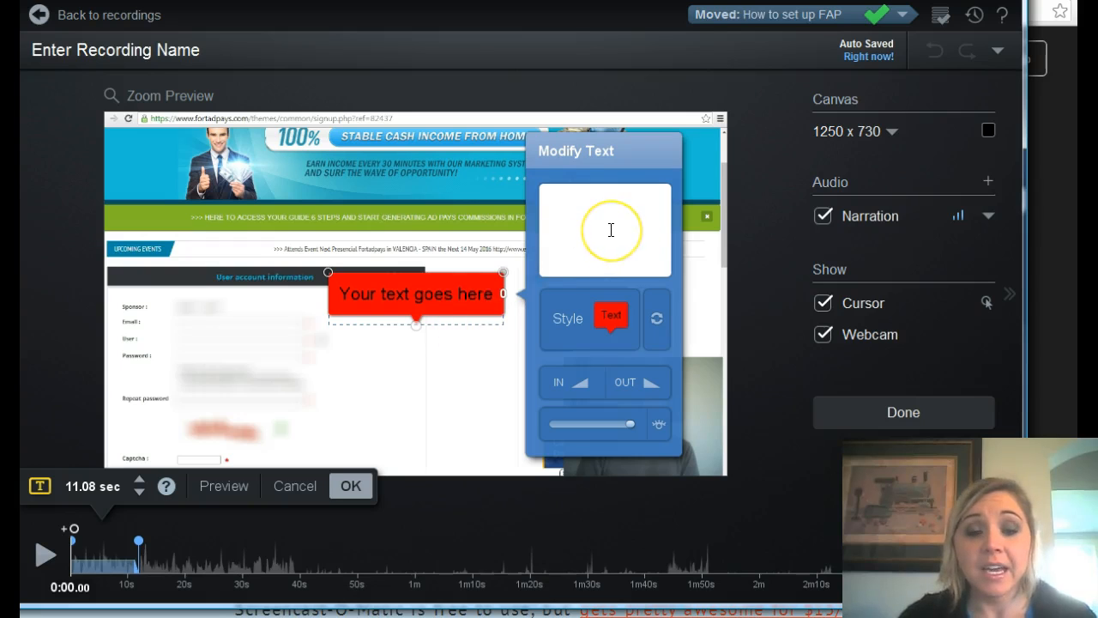
type("h")
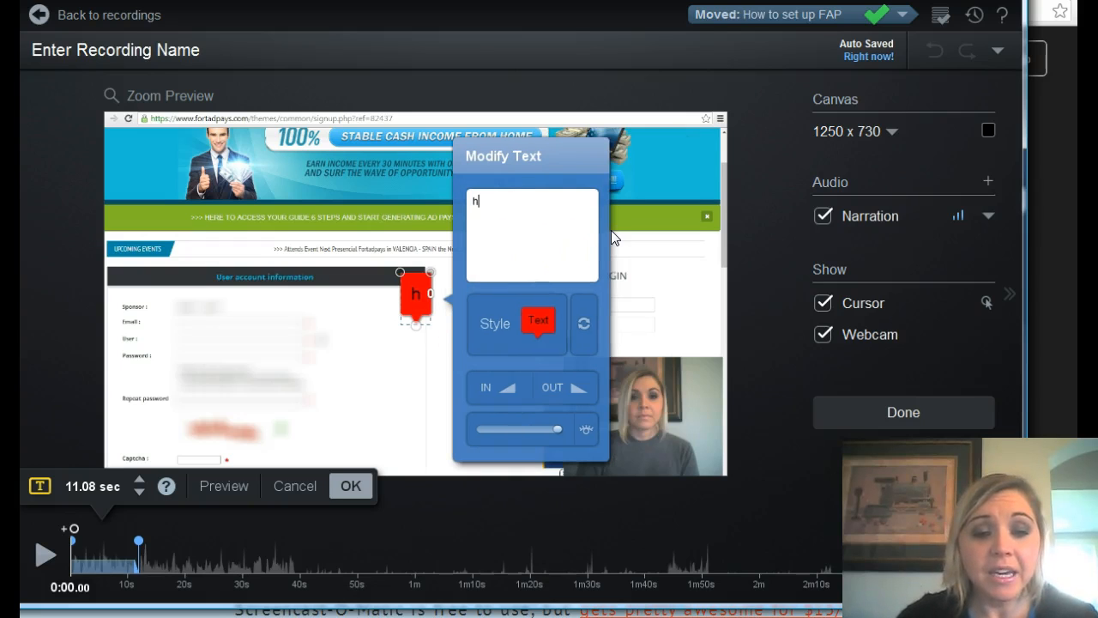
type("ey every")
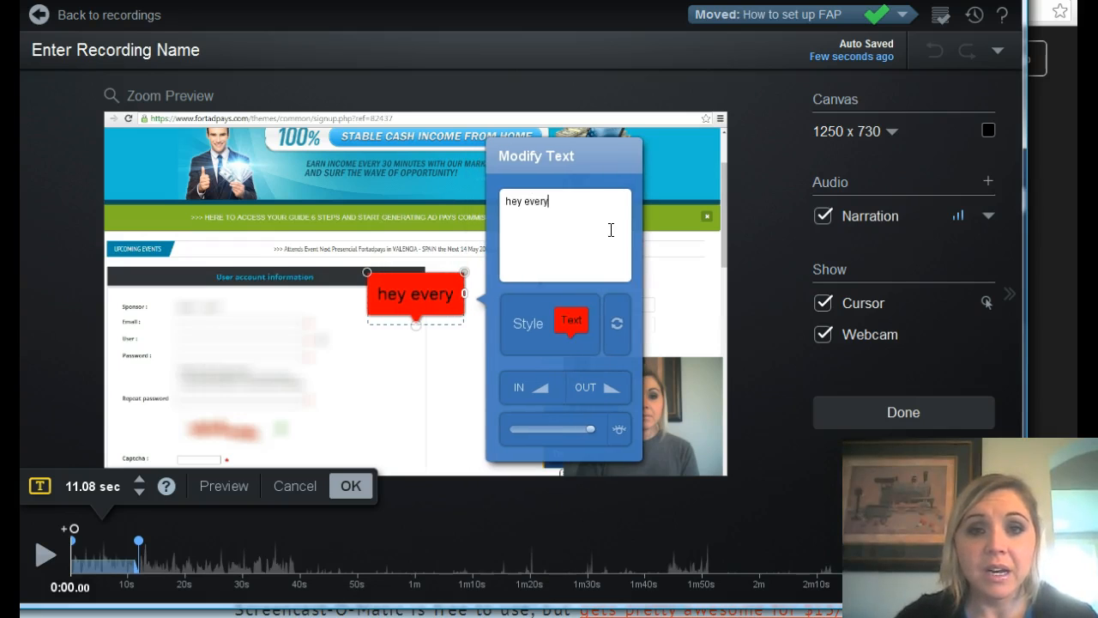
type("one ")
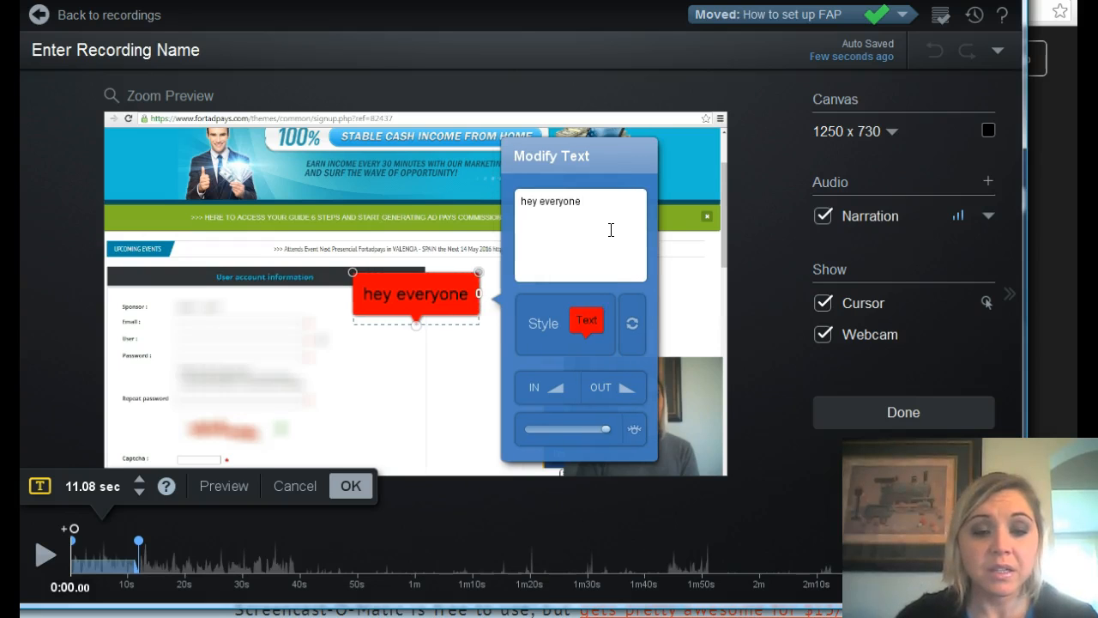
type("click ")
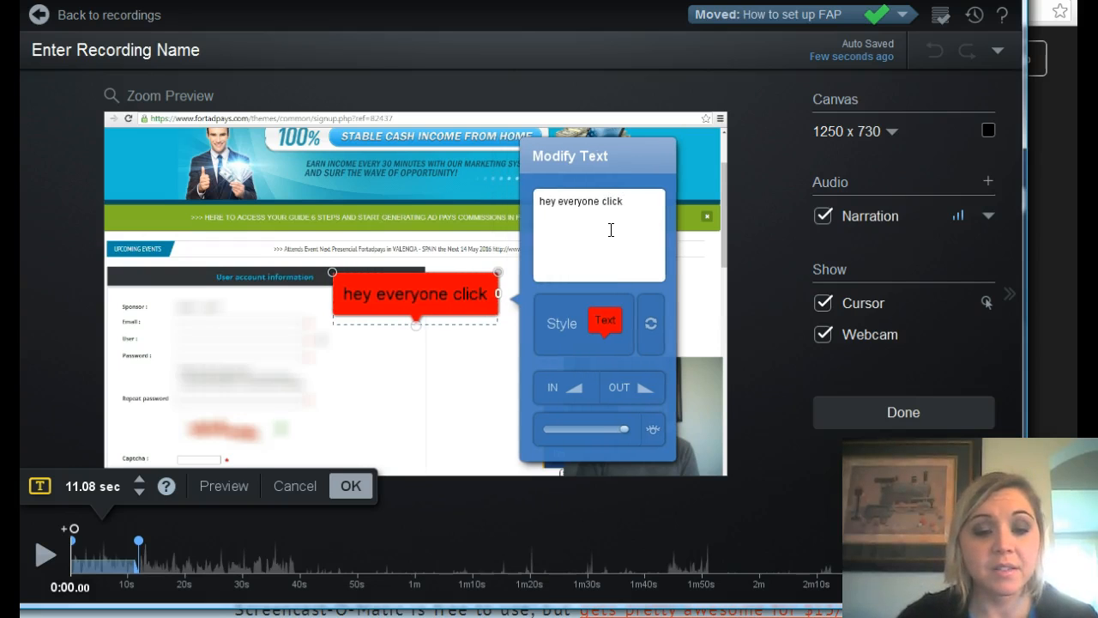
type("hweere")
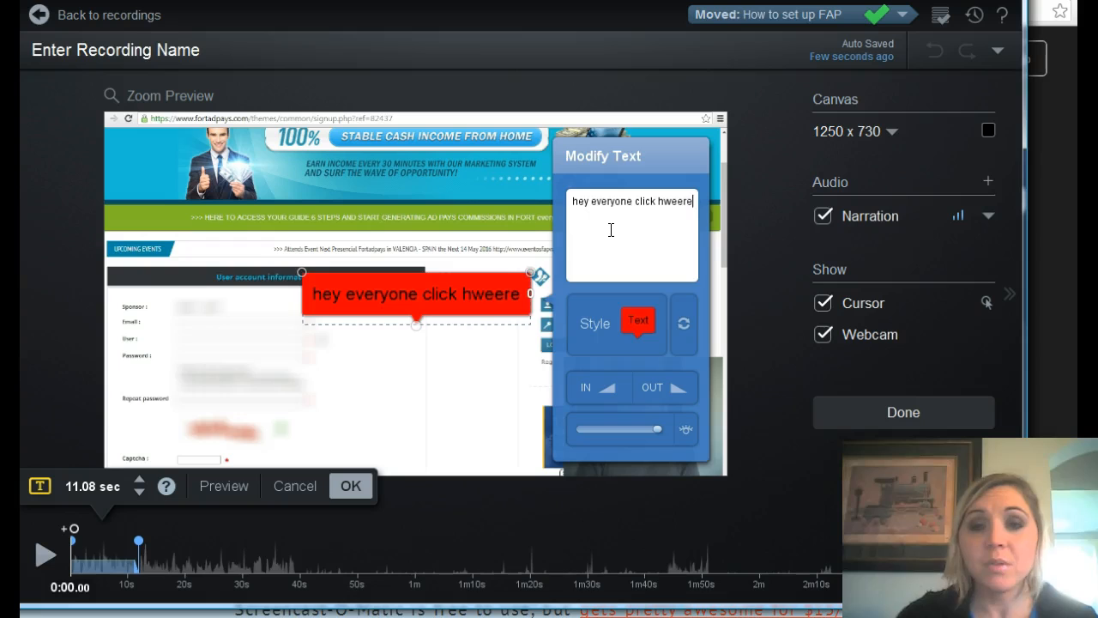
key("BackSpace")
key("BackSpace")
key("BackSpace")
key("BackSpace")
key("BackSpace")
key("BackSpace")
key("BackSpace")
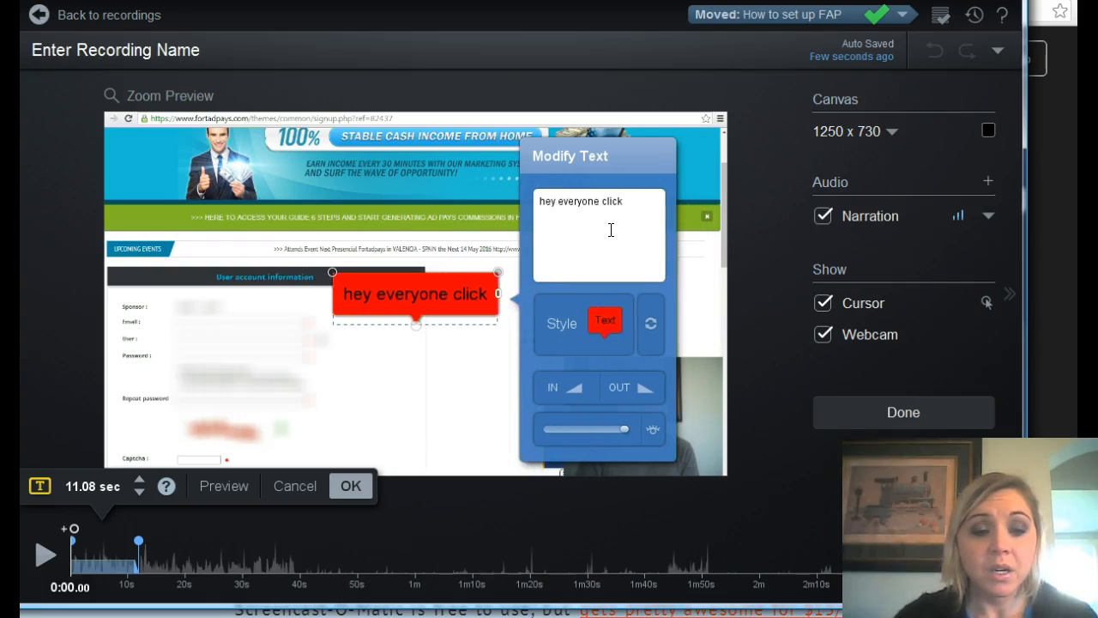
type("here")
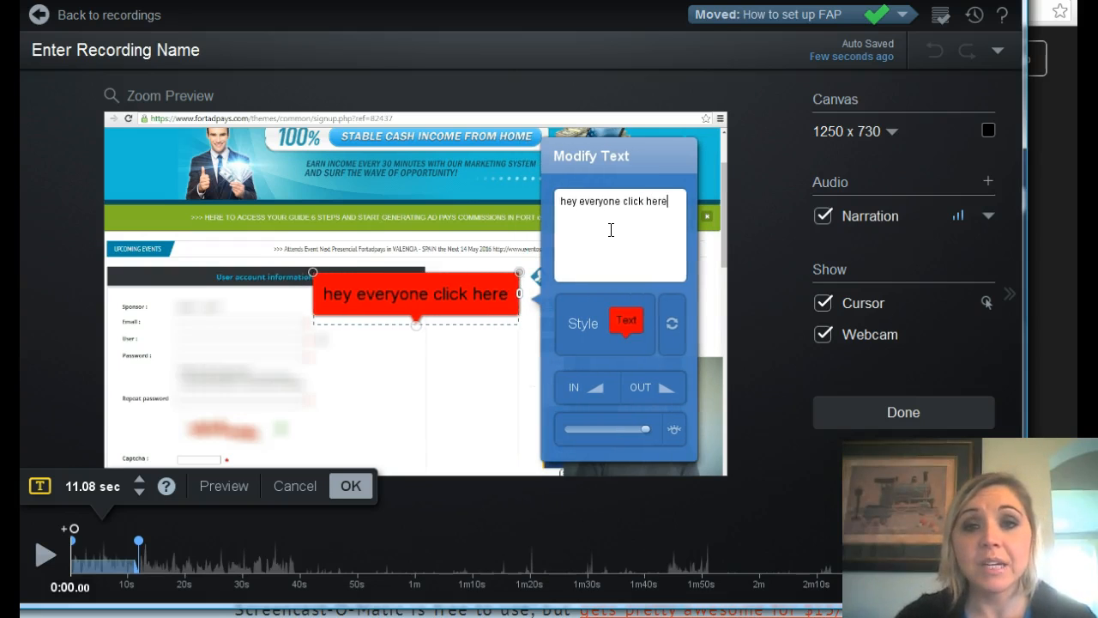
Reposition the text overlay slightly lower beside the account form, check its colour and font style options, and discard the overlay.
mouse_move(451, 297)
left_mouse_down()
mouse_move(319, 229)
mouse_move(253, 298)
mouse_move(508, 409)
mouse_move(540, 268)
mouse_move(686, 317)
mouse_move(477, 319)
mouse_move(380, 365)
mouse_move(444, 310)
left_mouse_up()
left_click(409, 350)
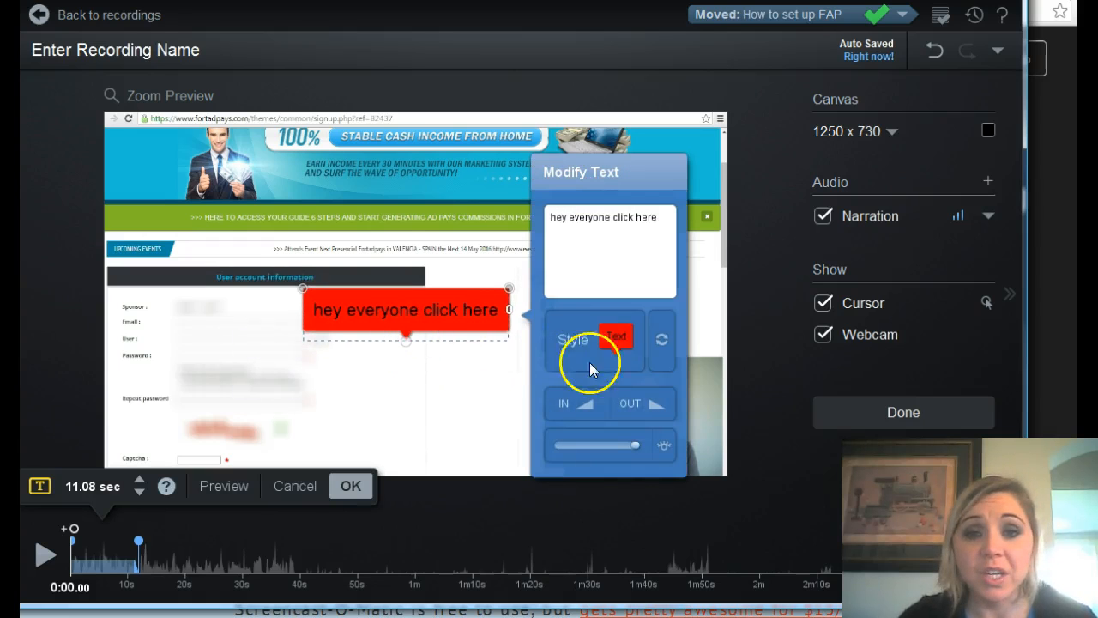
left_click(595, 350)
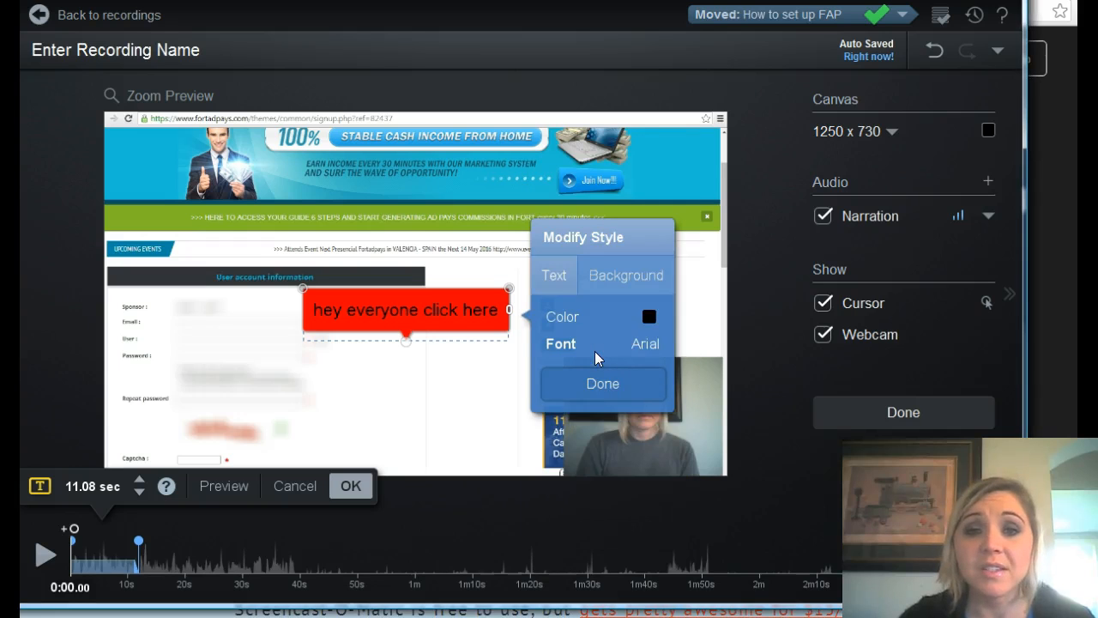
left_click(645, 327)
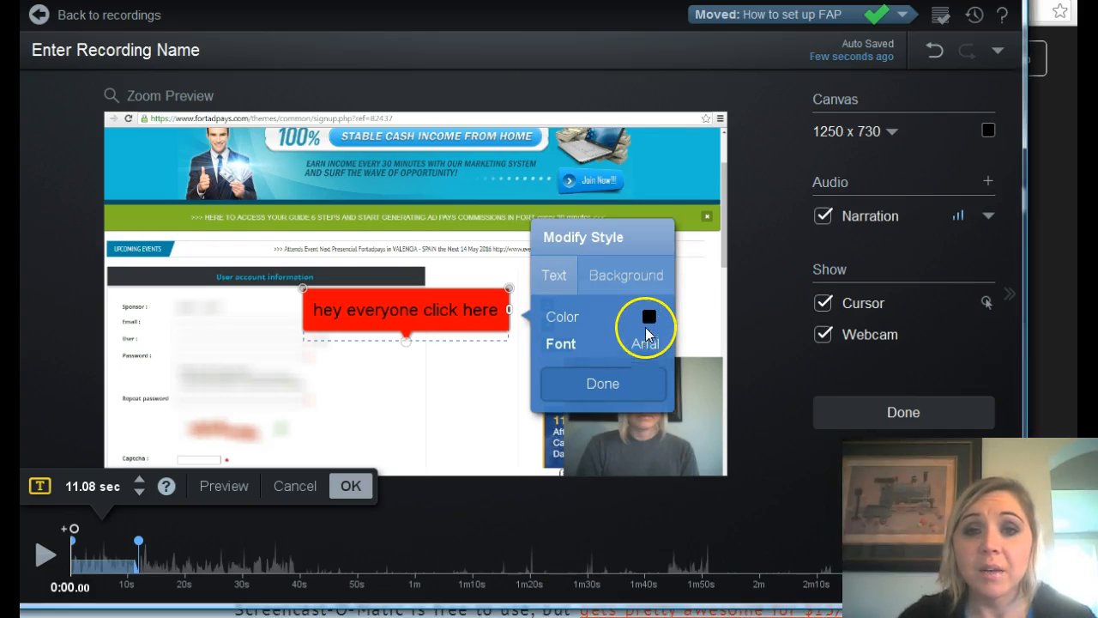
left_click(648, 347)
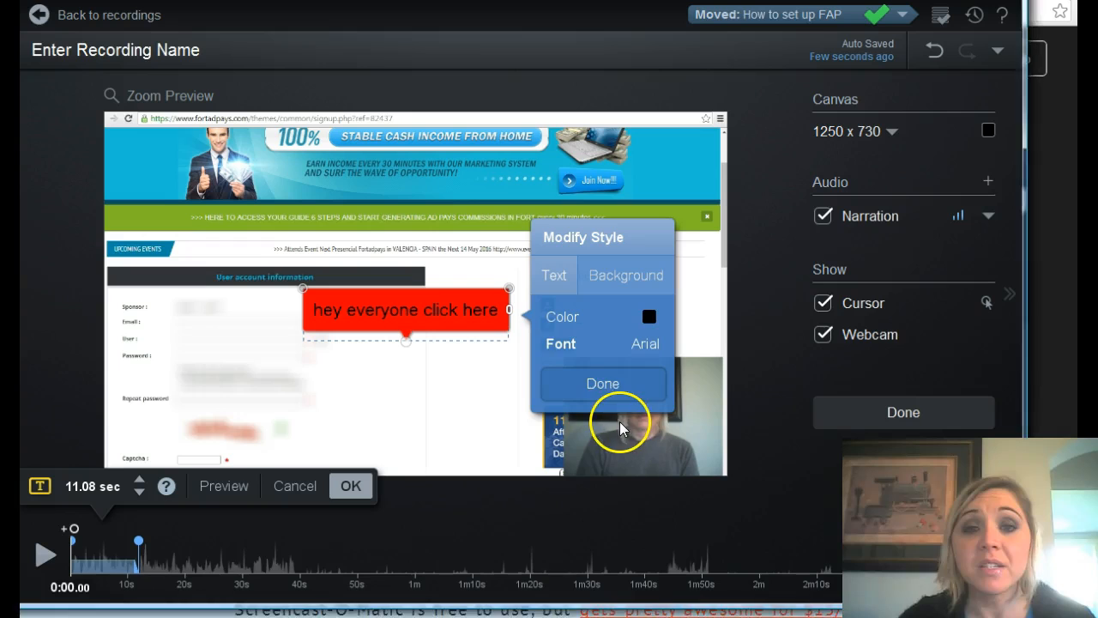
left_click(611, 386)
left_click(456, 410)
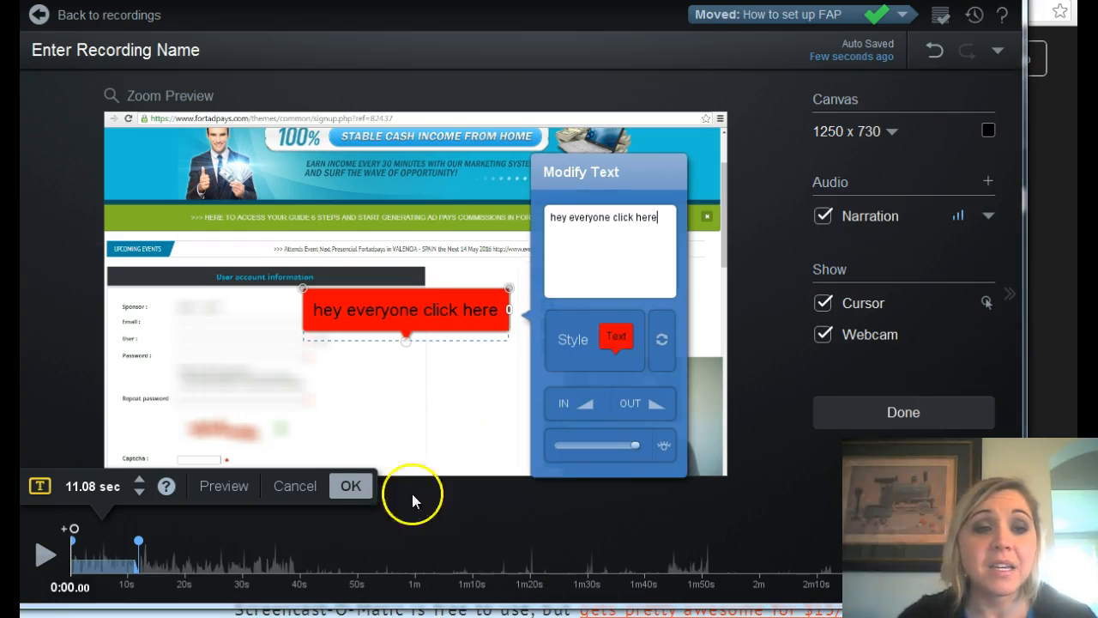
left_click(300, 489)
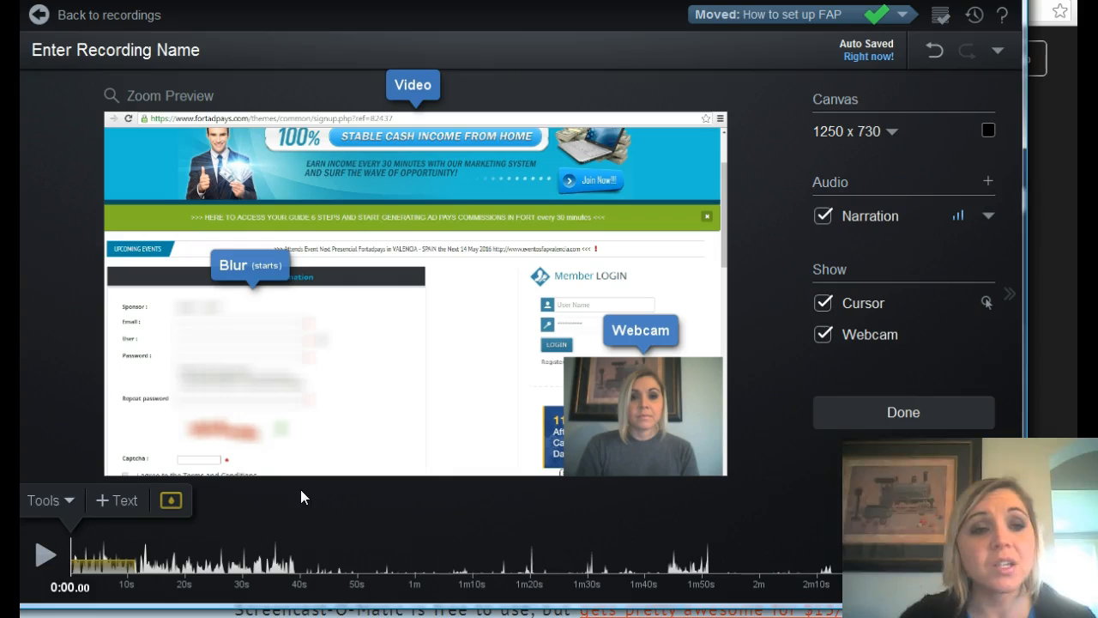
Add an arrow overlay at the start of the recording and move it just above the Member LOGIN heading.
left_click(70, 500)
left_click(96, 313)
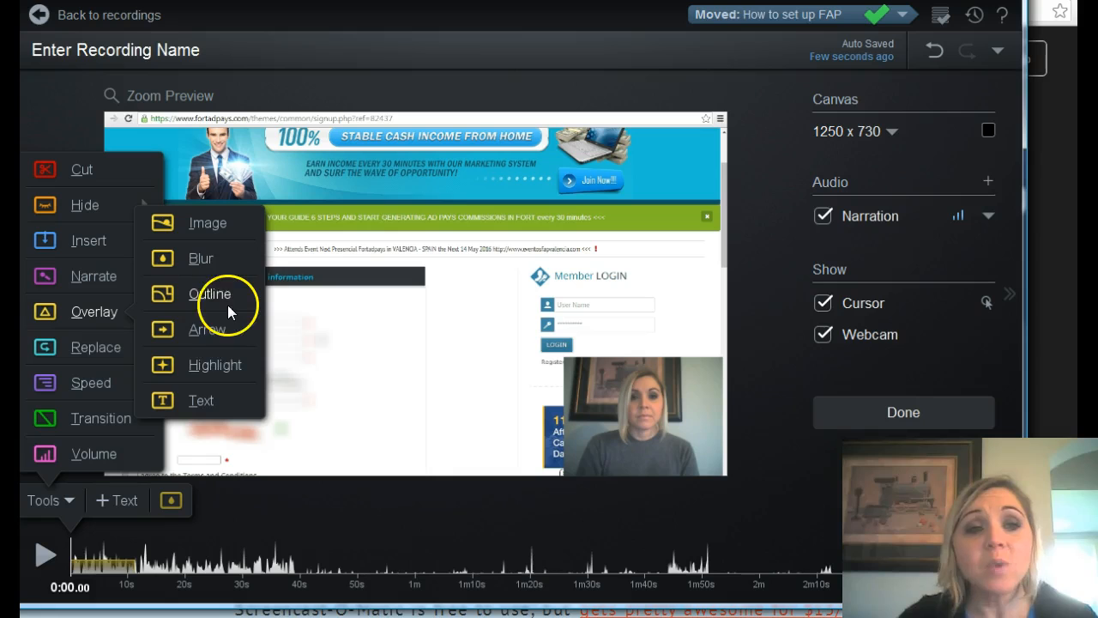
left_click(212, 328)
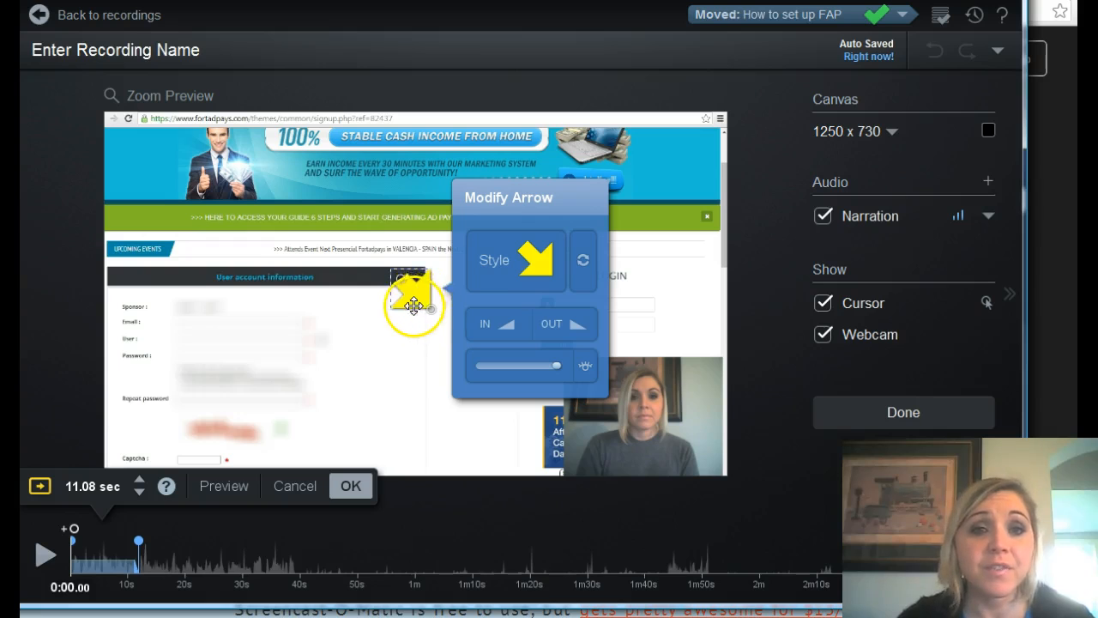
left_click(569, 286)
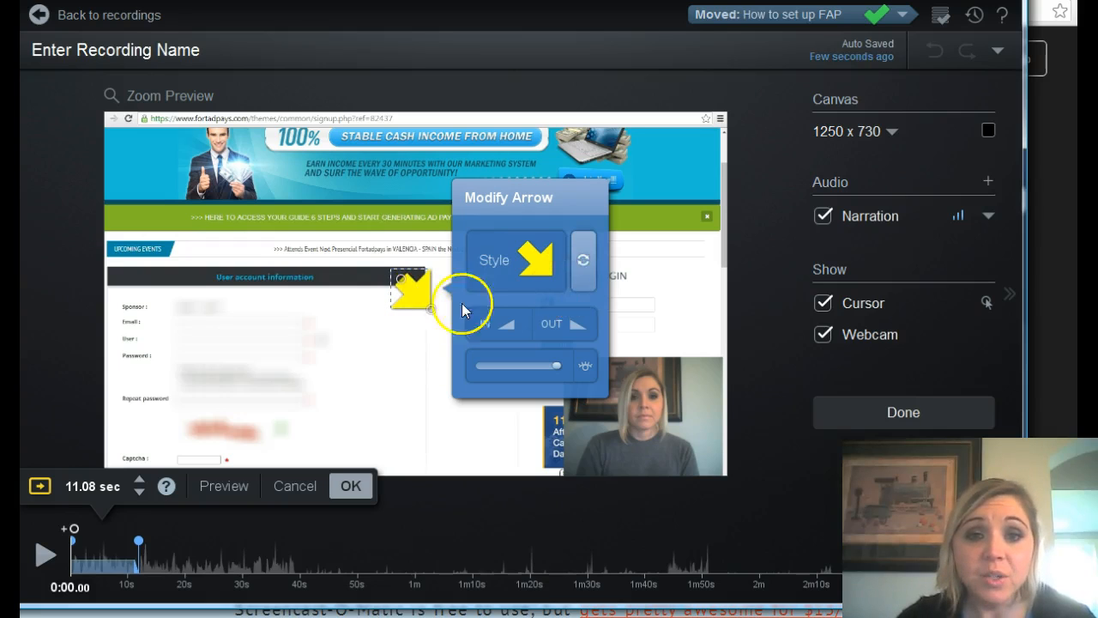
left_click_drag(410, 292, 503, 258)
left_click(503, 247)
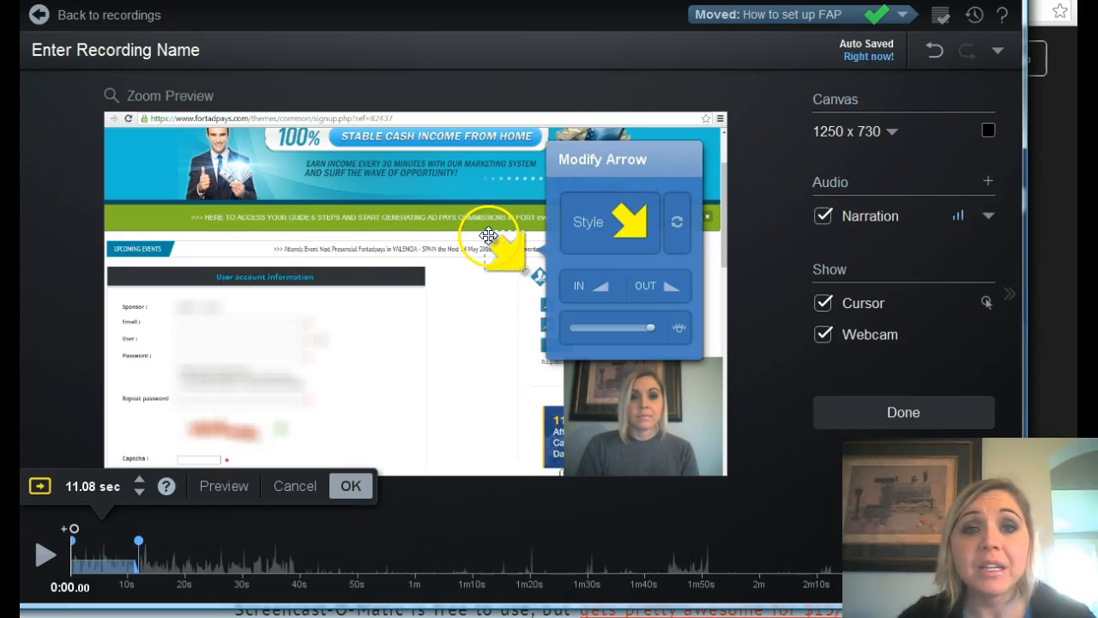
Stretch the arrow into a long diagonal pointing down toward the Member LOGIN heading, and cancel the arrow edit.
mouse_move(488, 234)
left_mouse_down()
mouse_move(439, 192)
mouse_move(471, 236)
mouse_move(478, 230)
left_mouse_up()
left_click(513, 266)
left_click_drag(513, 266, 466, 202)
left_click(513, 275)
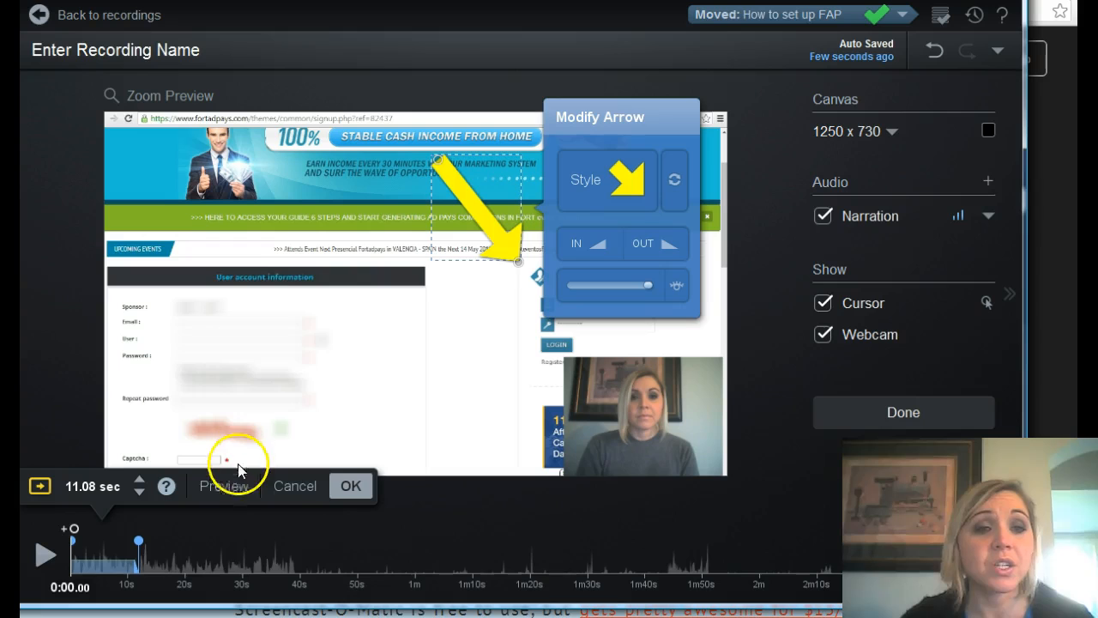
left_click(304, 485)
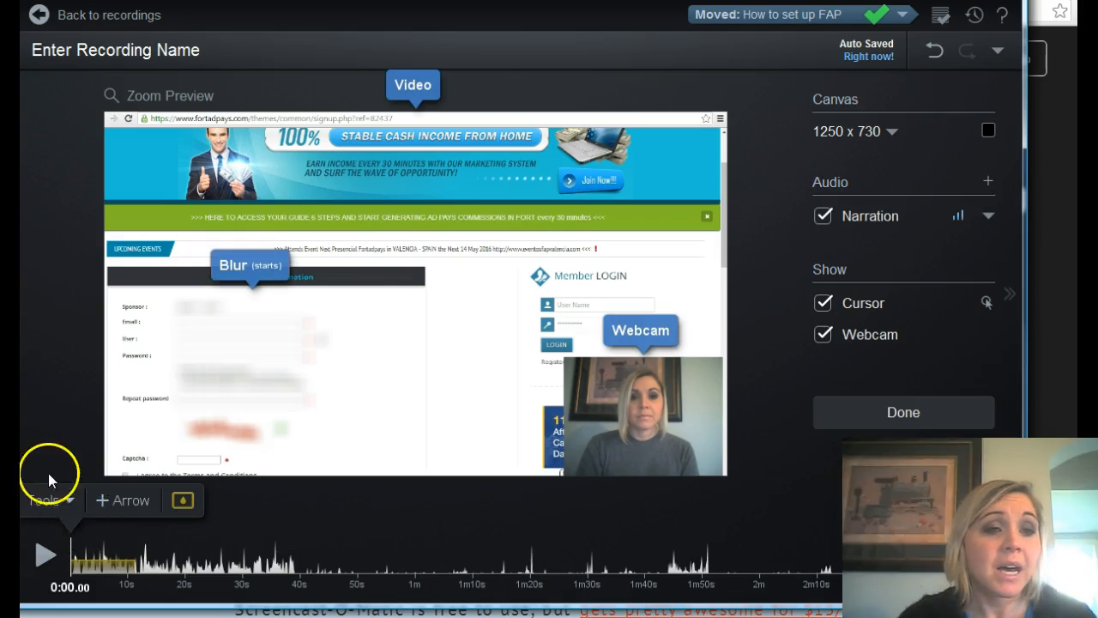
Try raising and lowering the narration volume across the entire recording, and discard the volume edit.
left_click(72, 502)
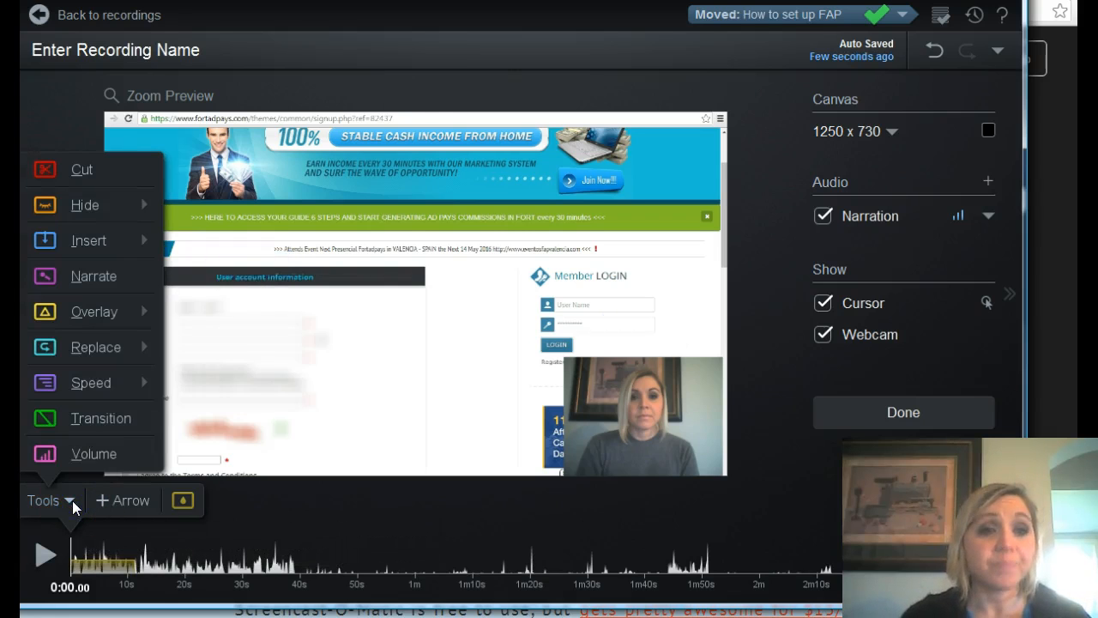
mouse_move(94, 311)
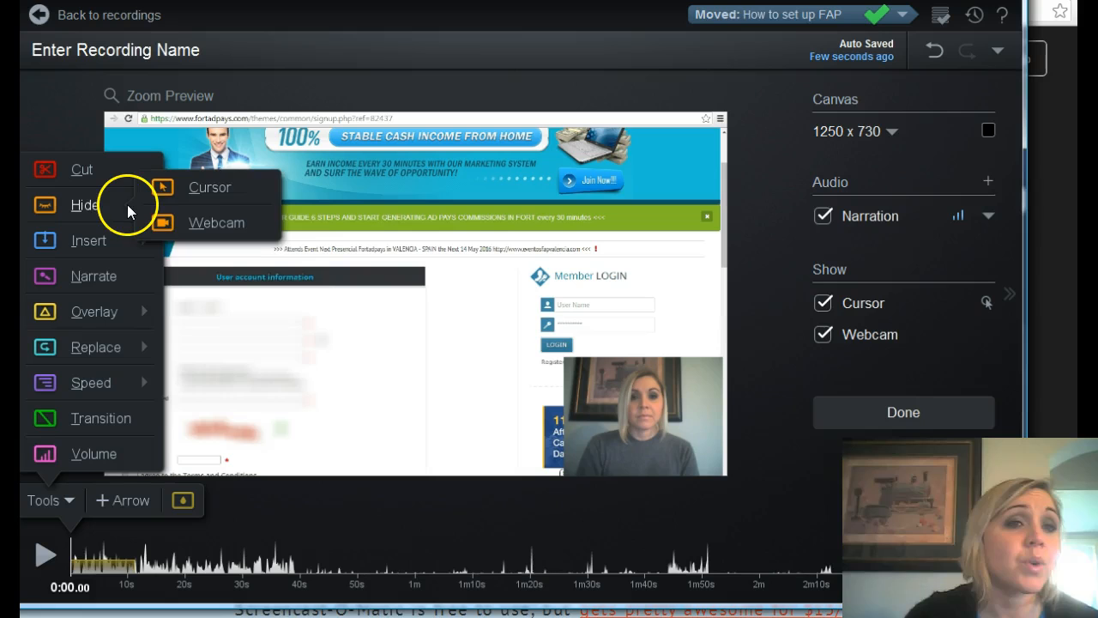
left_click(112, 459)
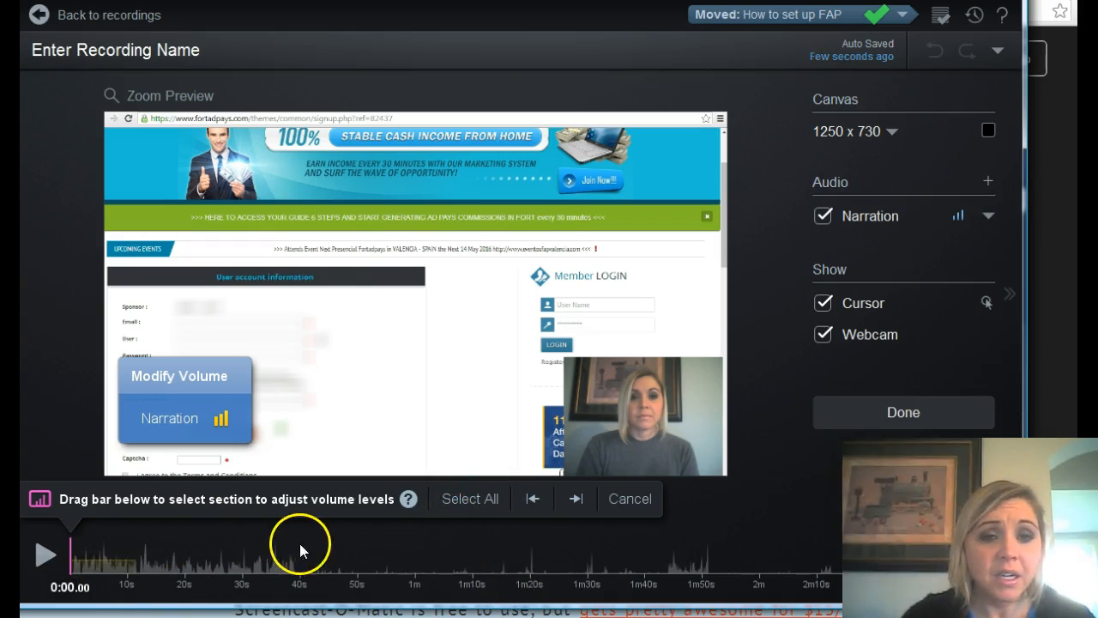
left_click(474, 502)
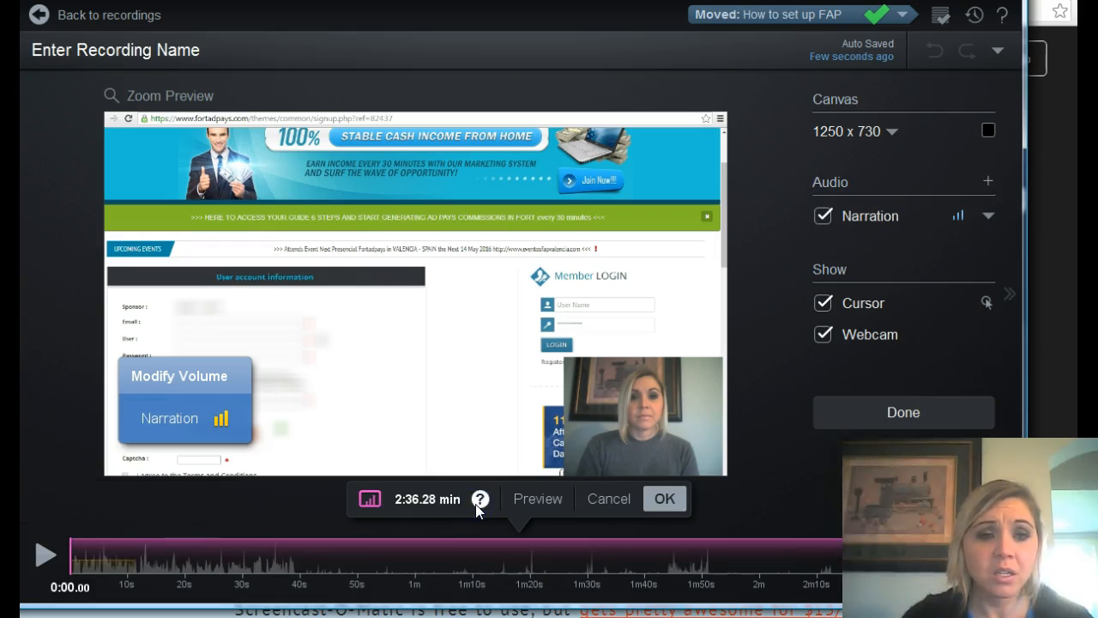
left_click(200, 421)
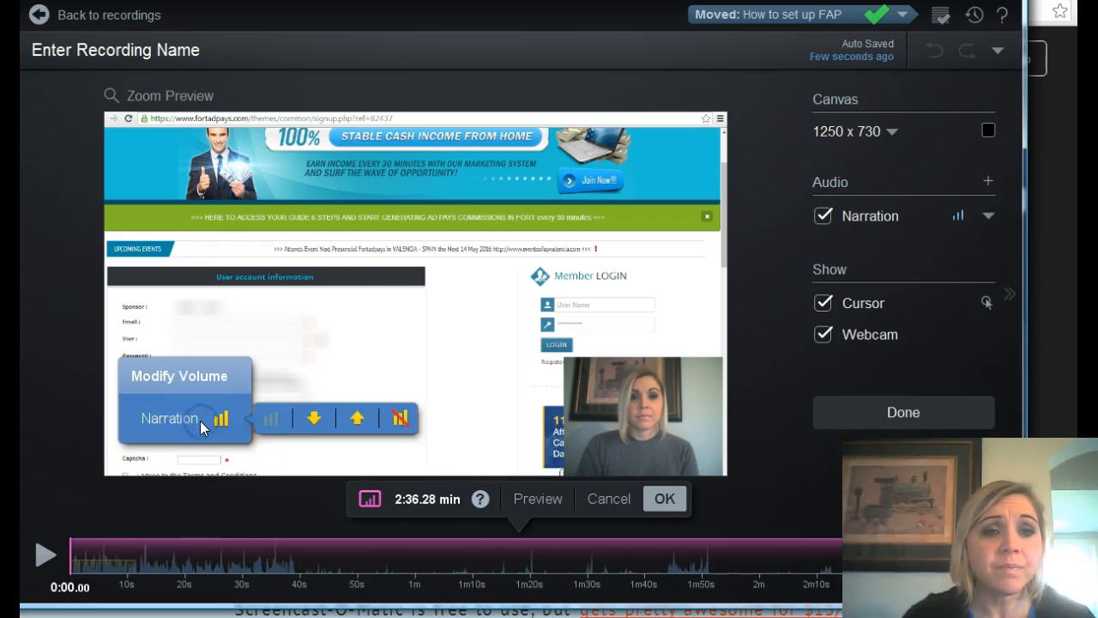
left_click(357, 418)
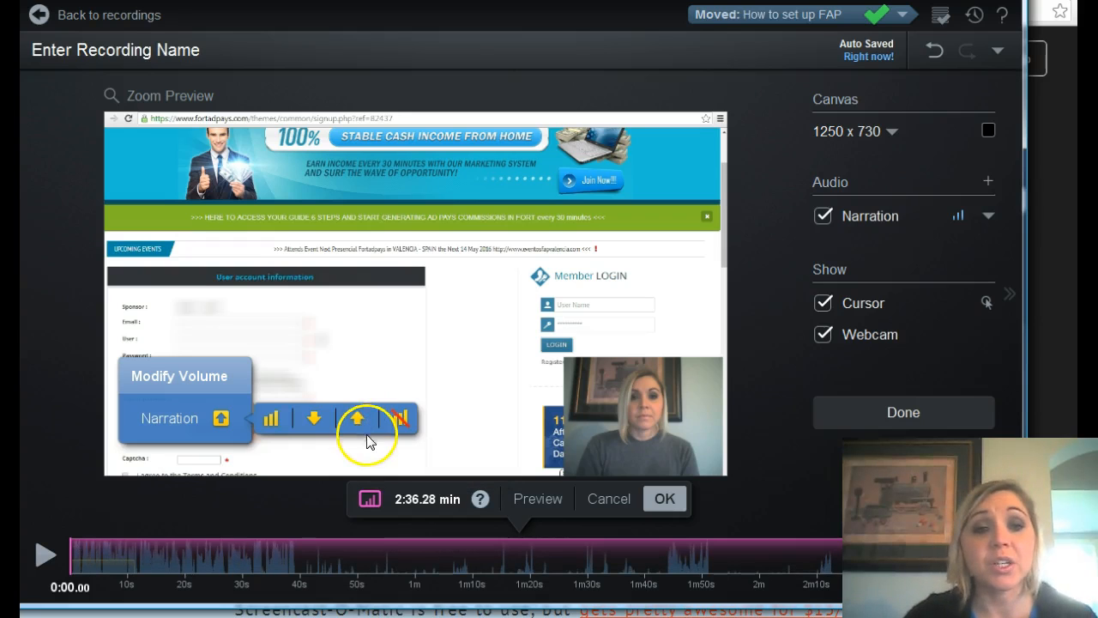
left_click(315, 420)
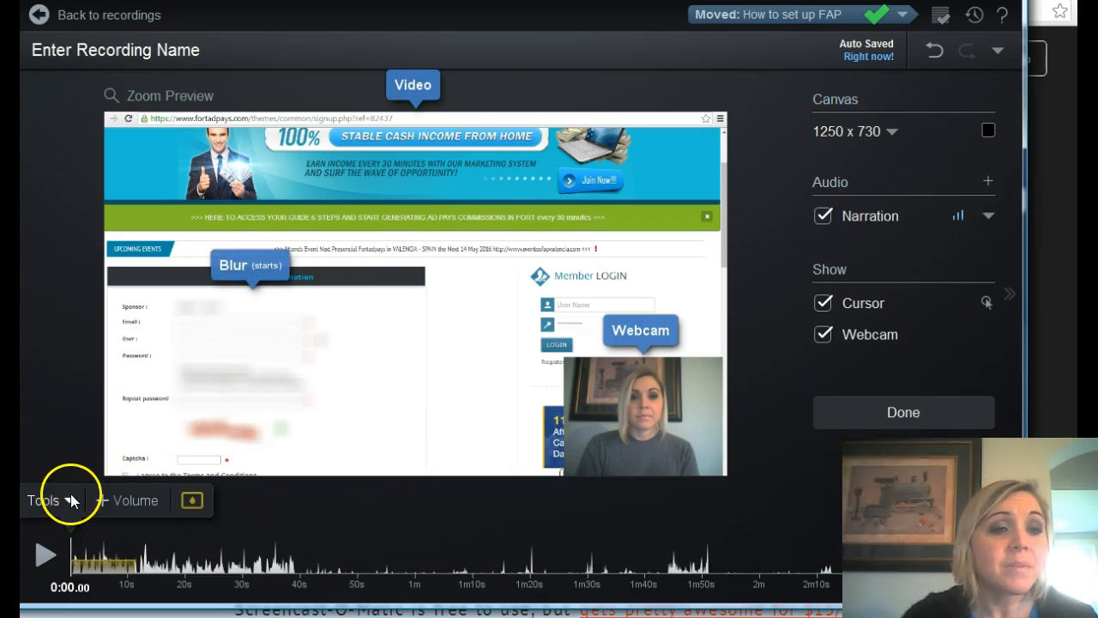
Try a highlight overlay across the User account information heading, shorten its duration to 8.84 seconds, and cancel the edit.
left_click(71, 499)
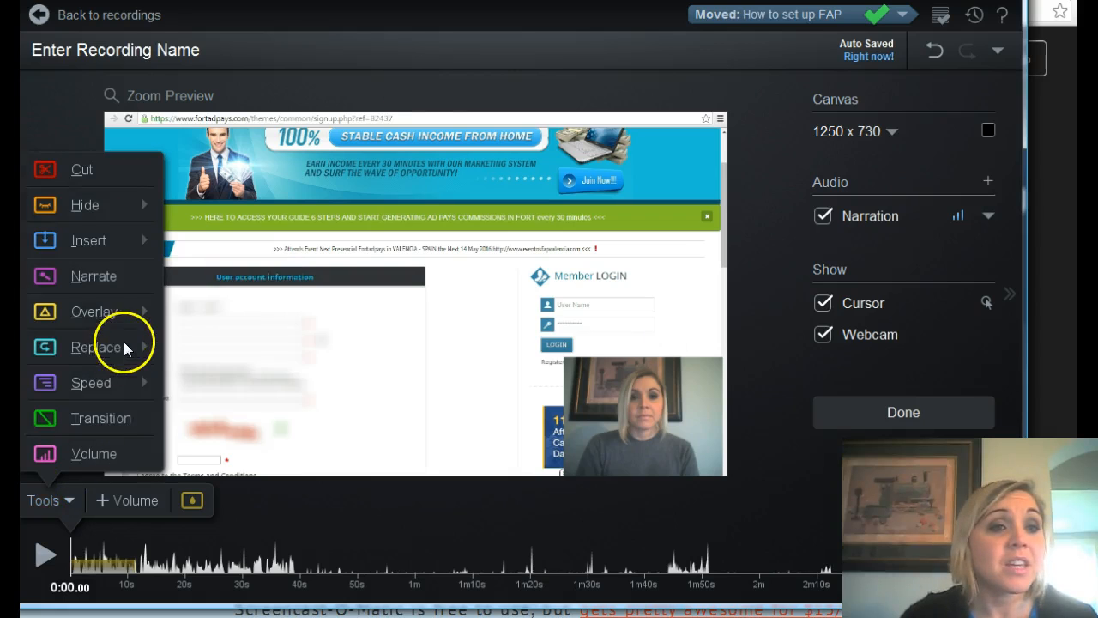
mouse_move(142, 305)
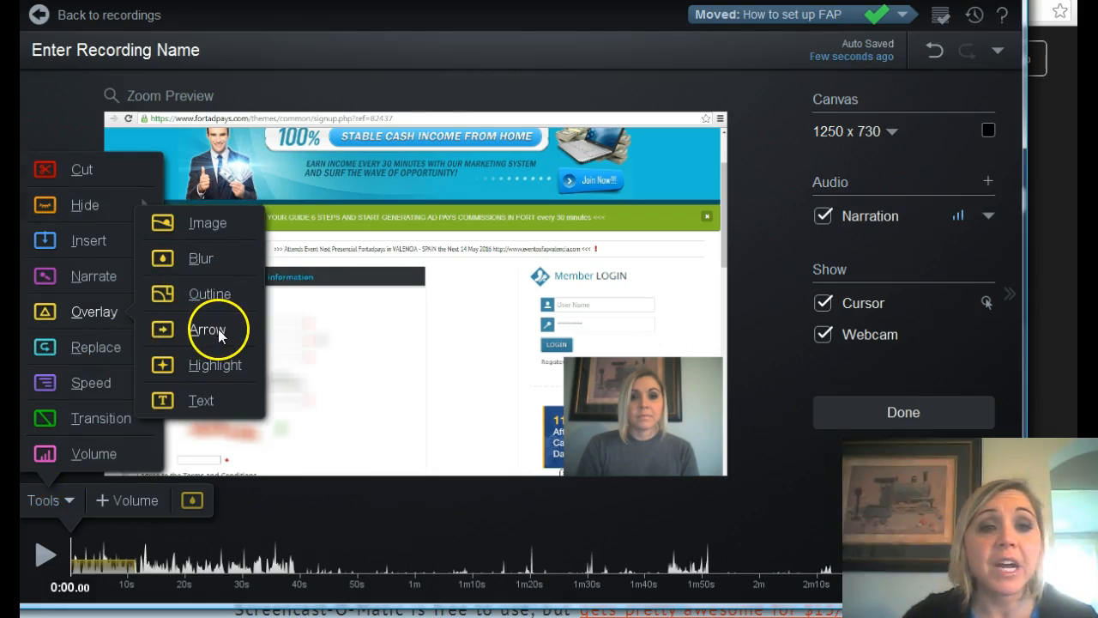
left_click(214, 364)
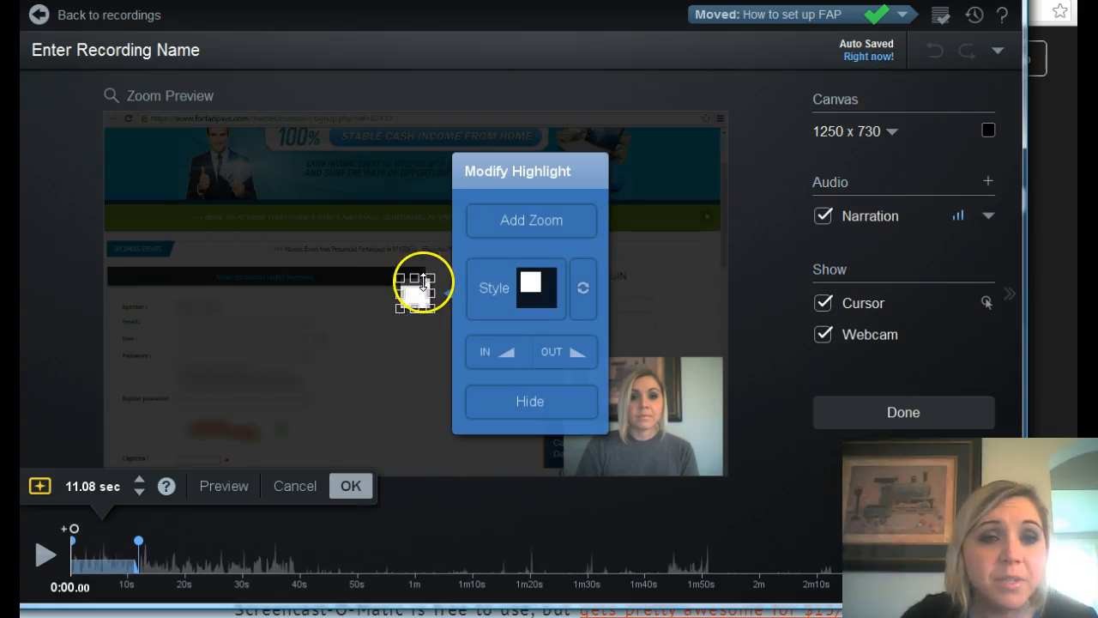
mouse_move(403, 294)
left_mouse_down()
mouse_move(270, 296)
mouse_move(213, 262)
mouse_move(213, 273)
mouse_move(289, 286)
mouse_move(421, 289)
left_mouse_up()
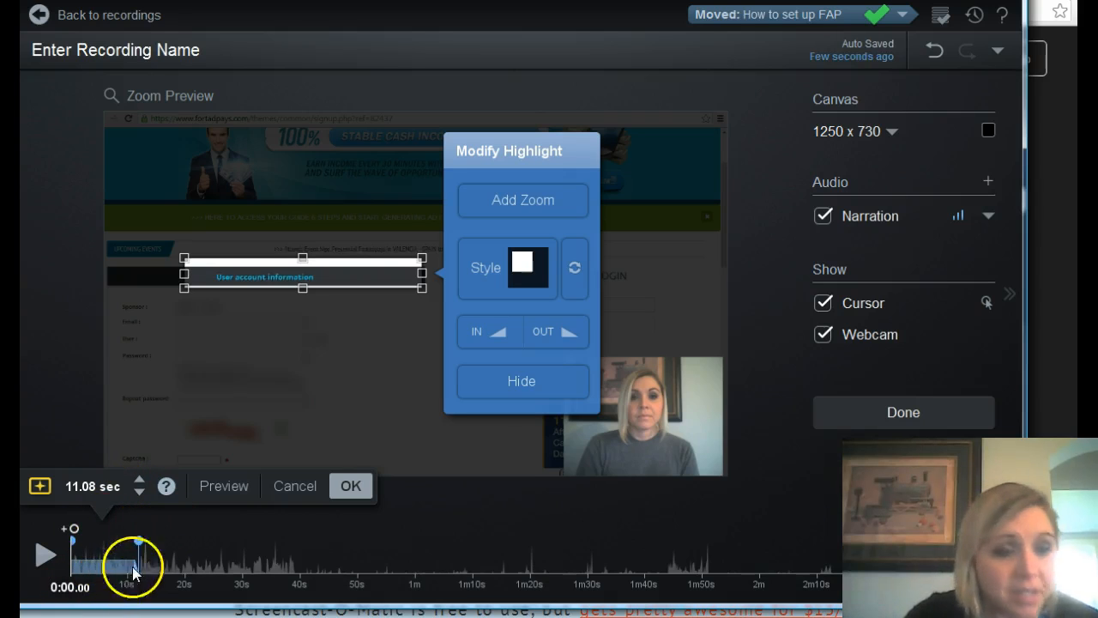
mouse_move(140, 551)
left_mouse_down()
mouse_move(178, 553)
mouse_move(125, 554)
left_mouse_up()
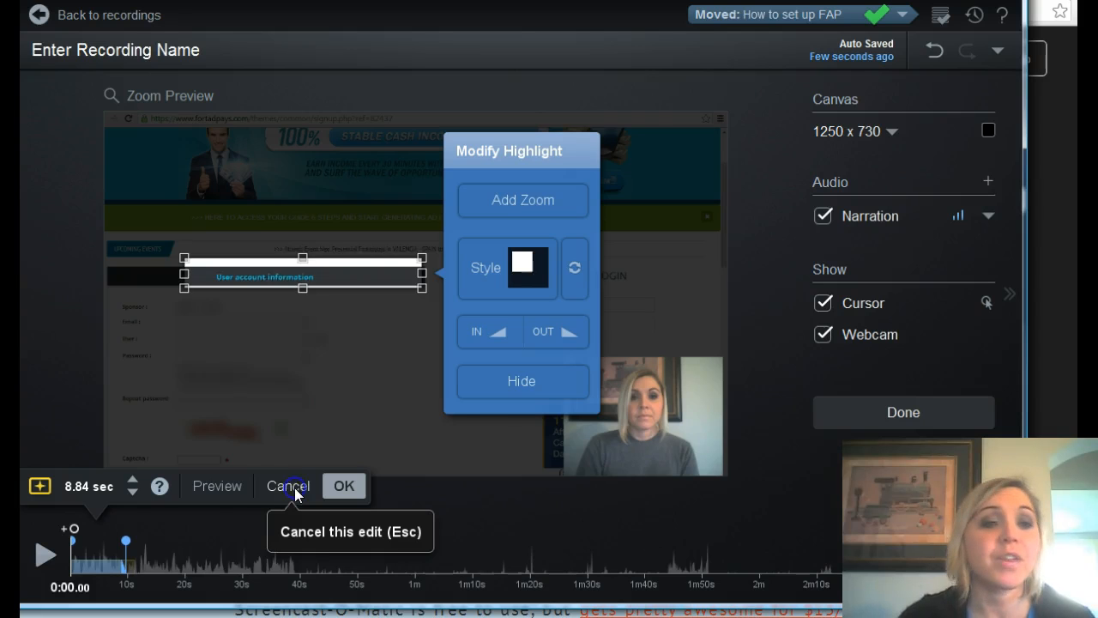
left_click(143, 515)
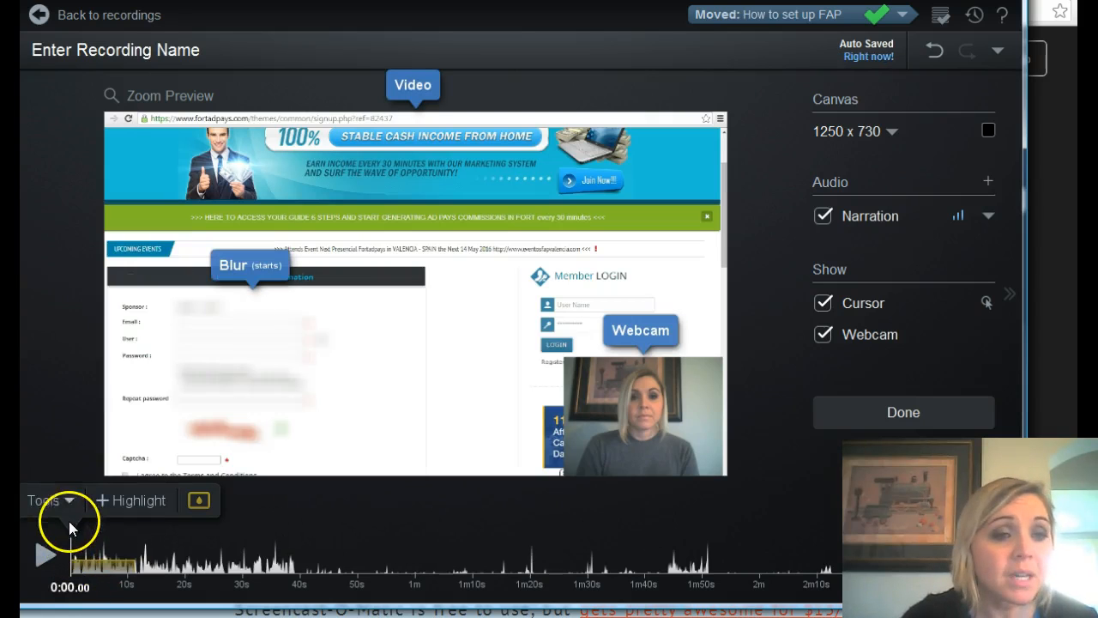
Apply a 2x speed-up to the first 4.84 seconds of the recording.
left_click(68, 500)
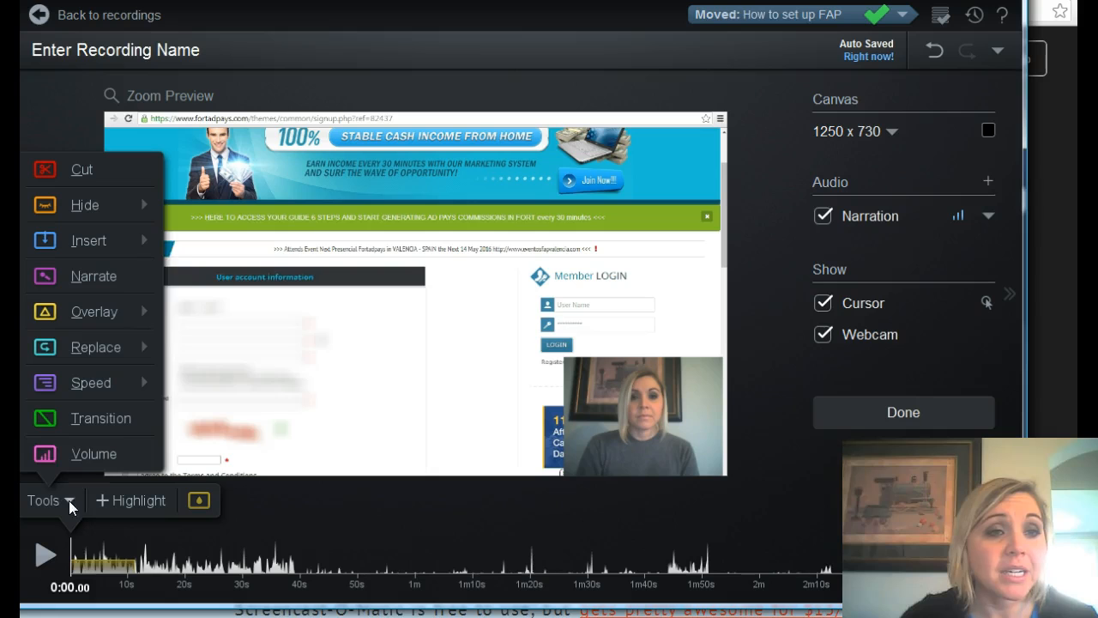
mouse_move(148, 311)
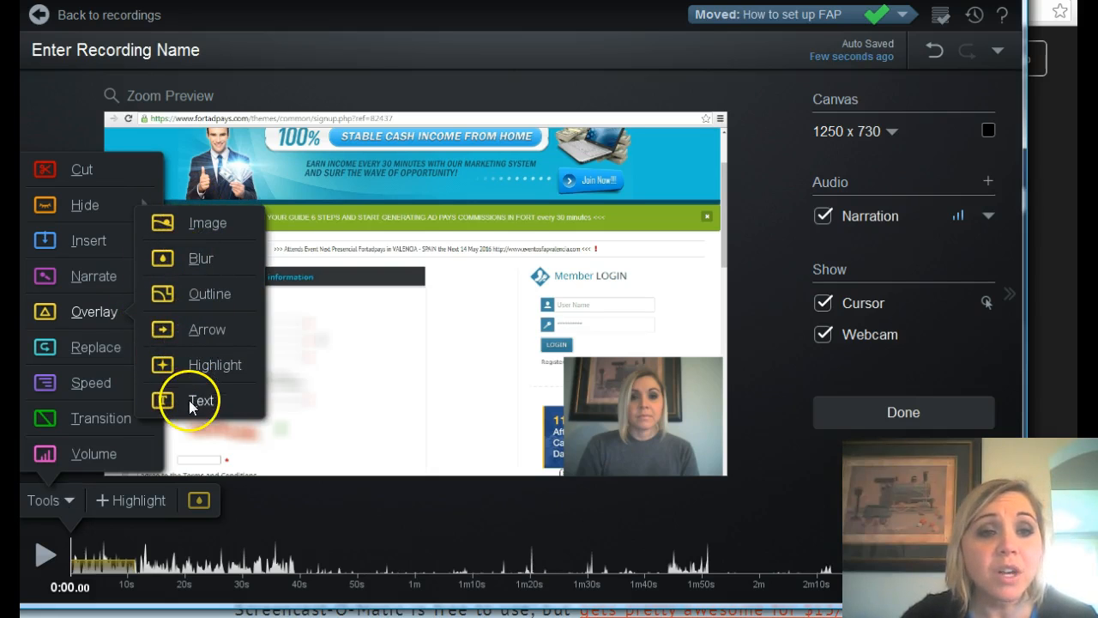
mouse_move(101, 346)
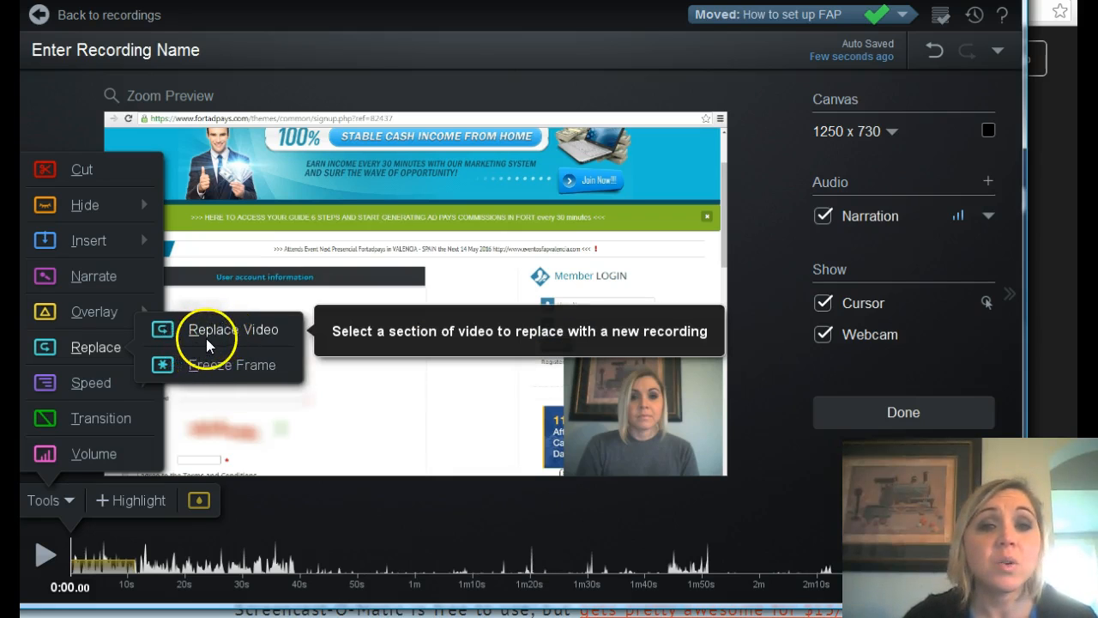
mouse_move(122, 387)
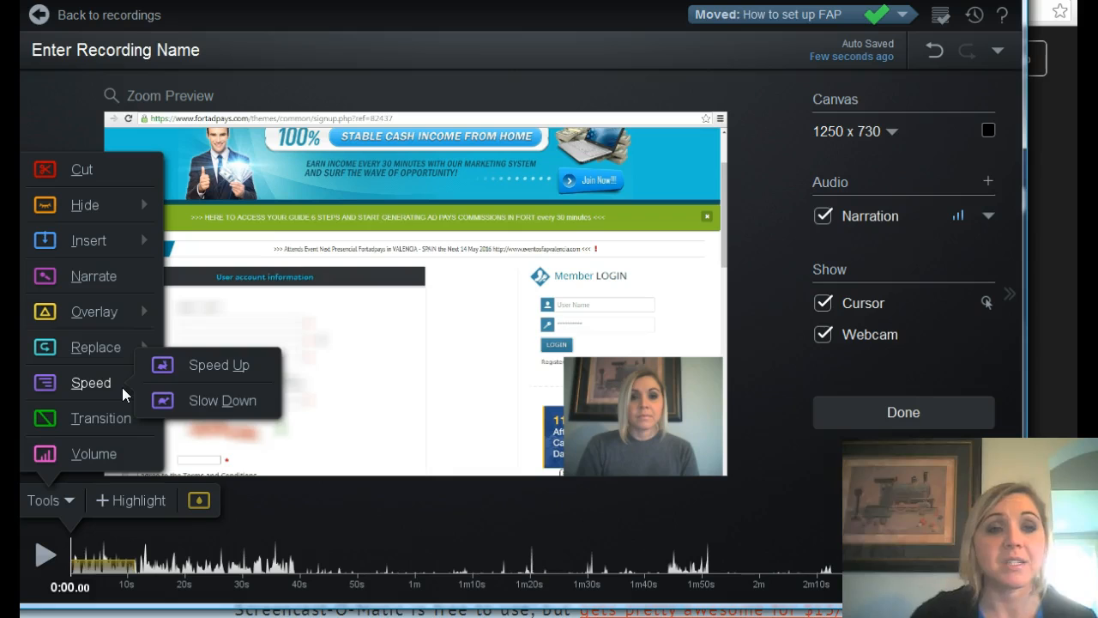
left_click(194, 366)
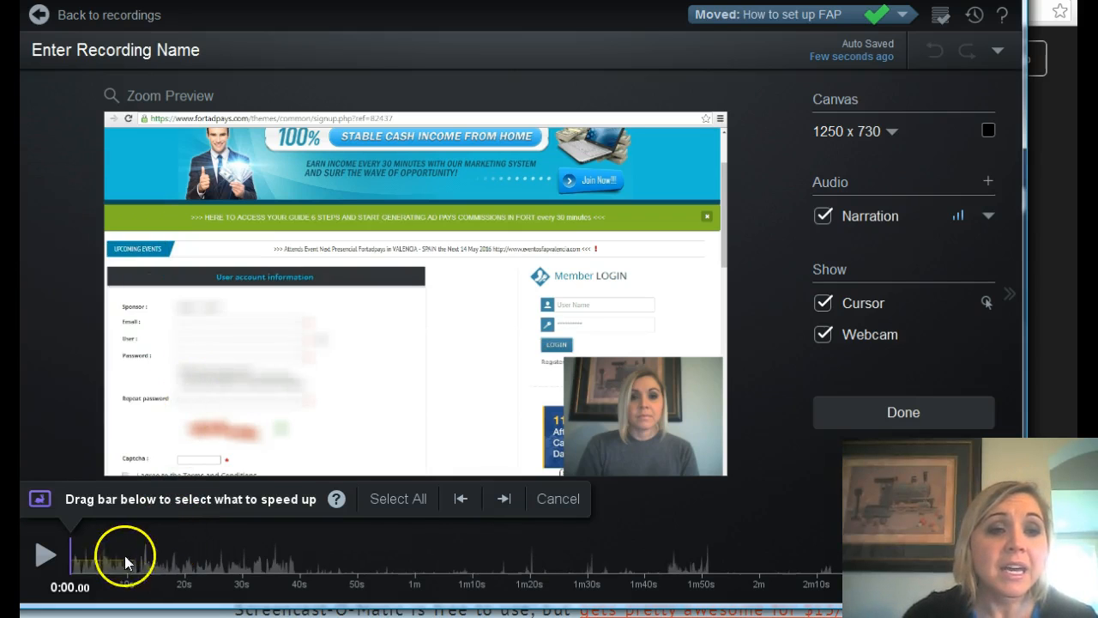
left_click_drag(71, 553, 98, 545)
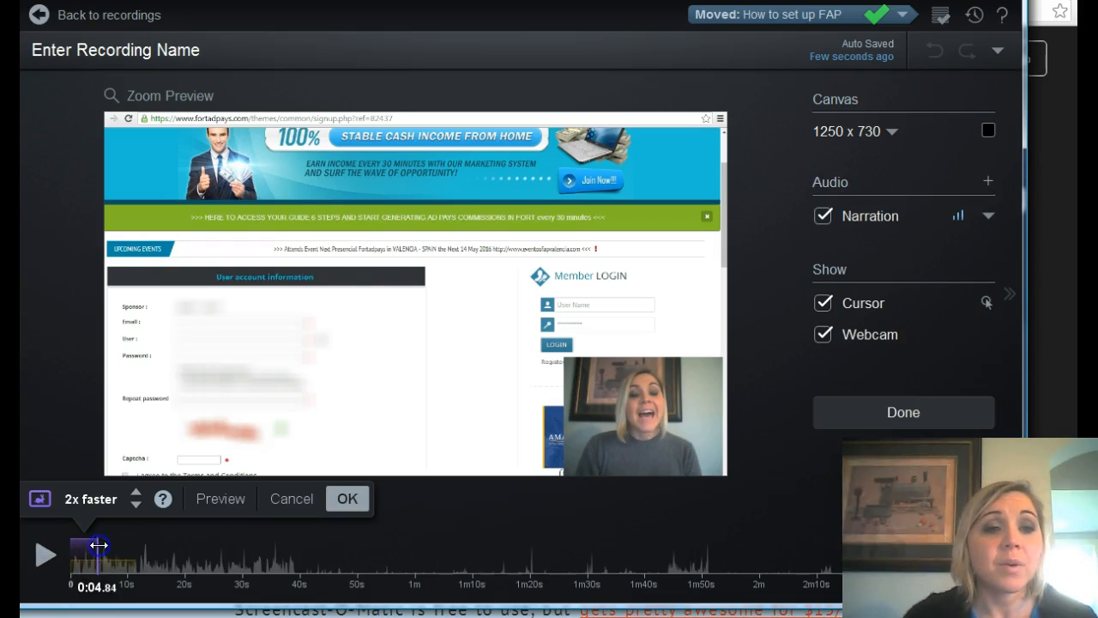
Preview the 2x speed-up at the beginning of the recording, and discard the speed edit.
left_click(221, 497)
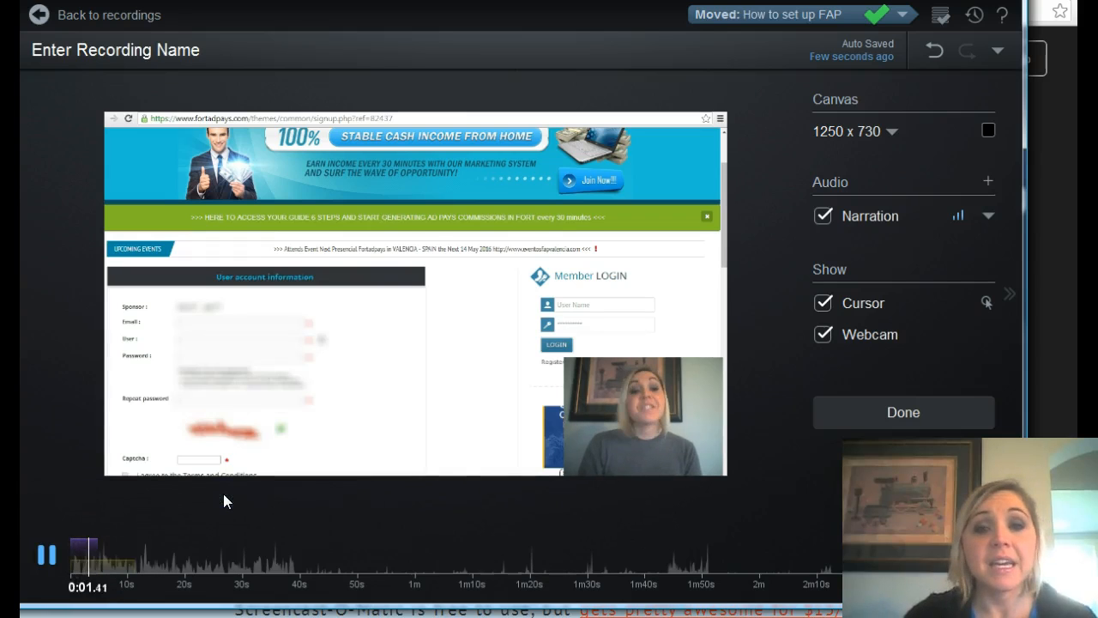
left_click(47, 552)
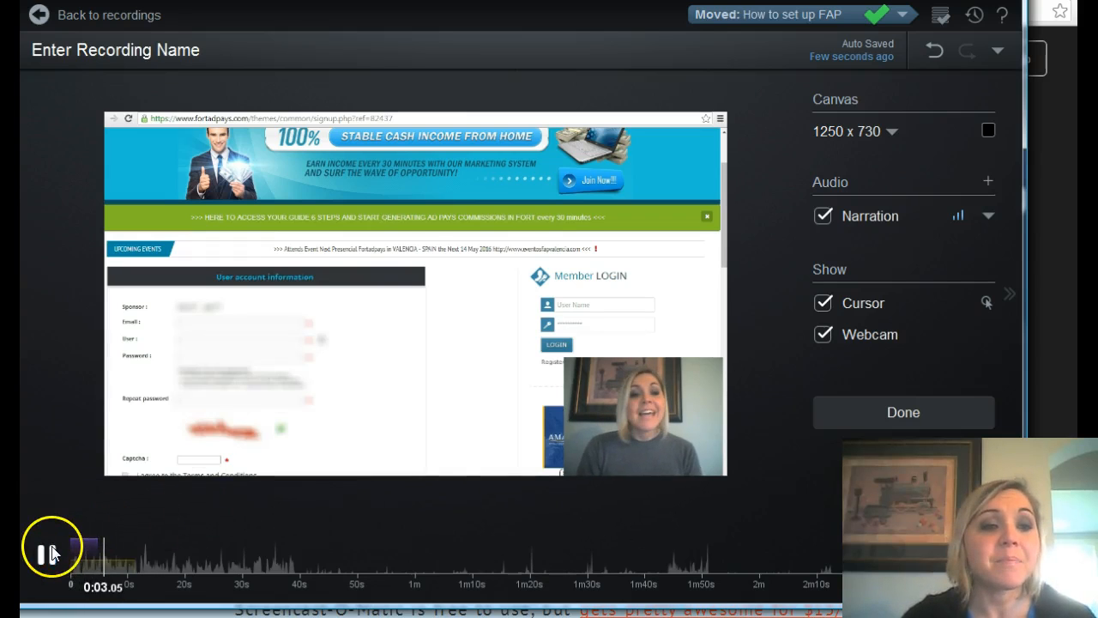
left_click(112, 551)
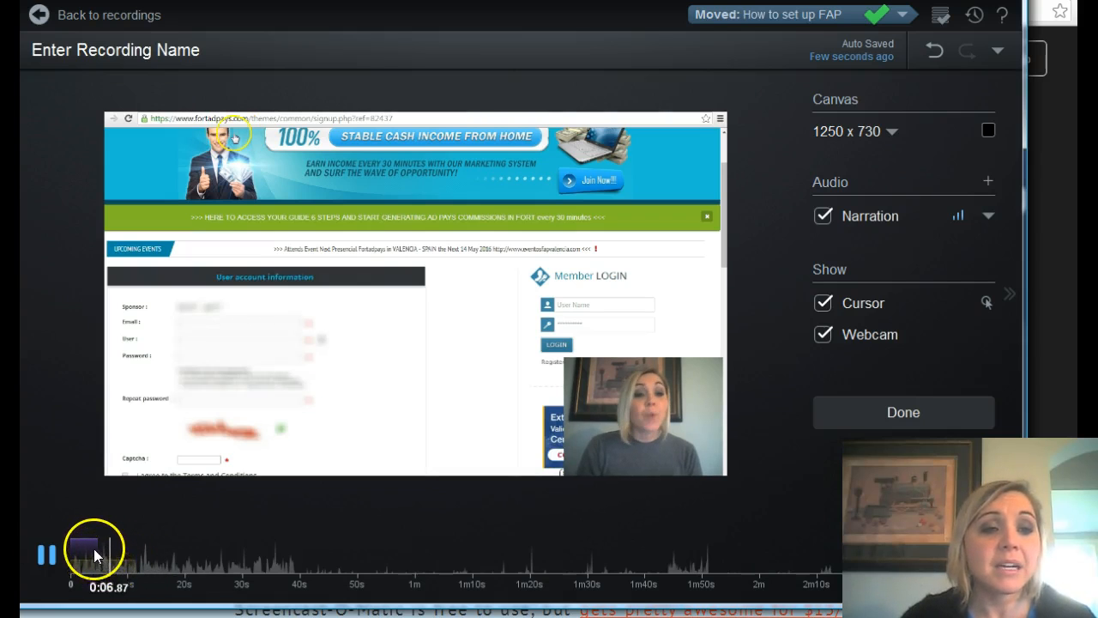
left_click(50, 554)
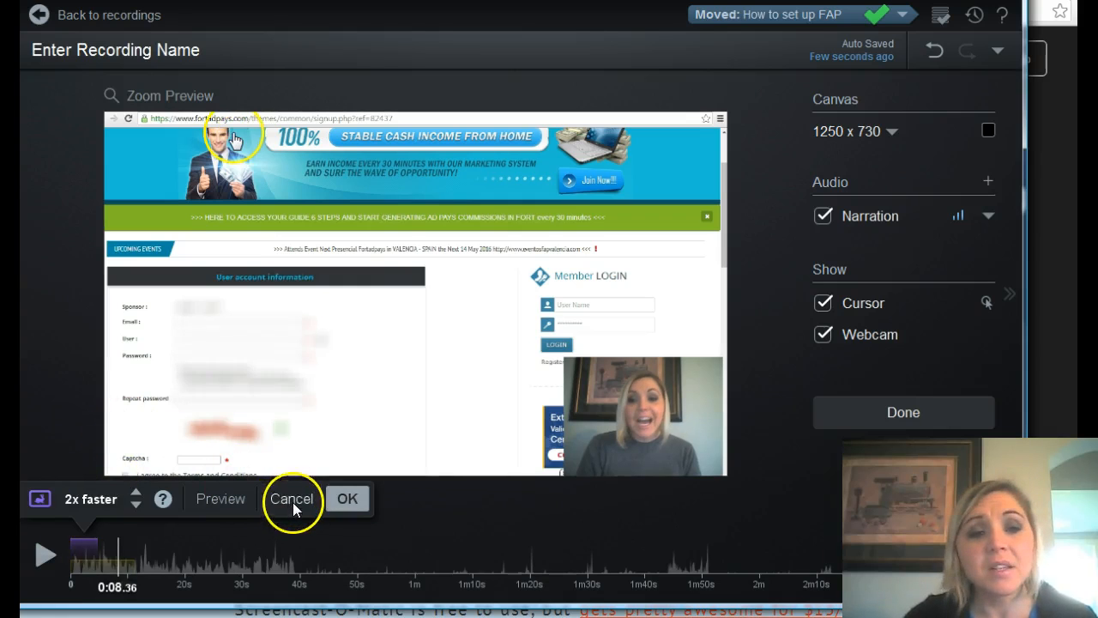
left_click(293, 503)
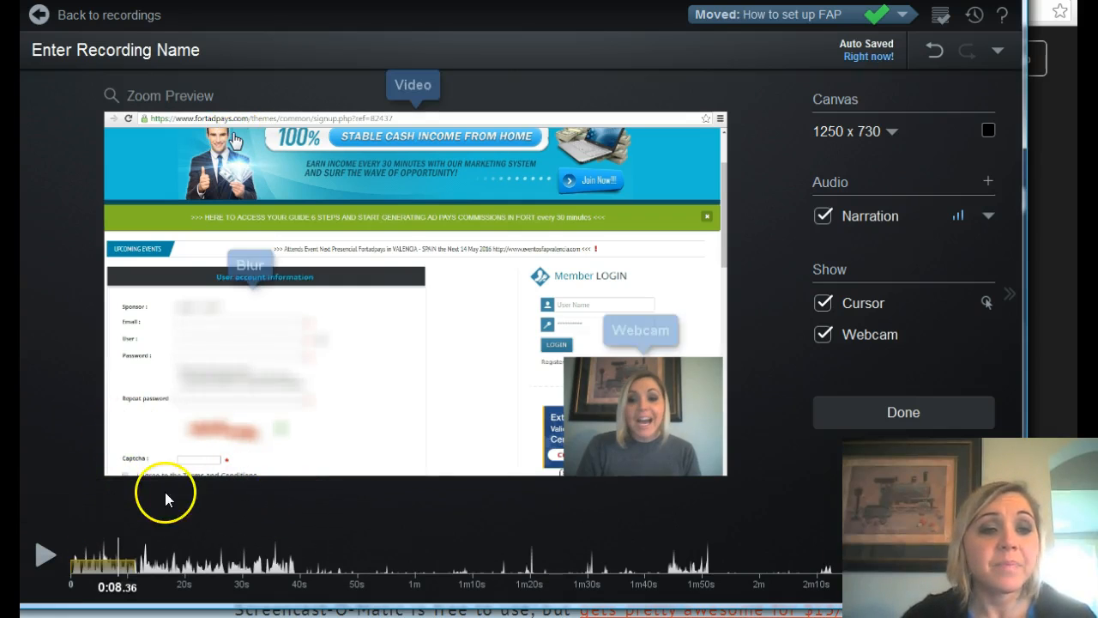
Try a 2x slow-down on the first 3.64 seconds of the recording, preview it, and cancel the edit.
left_click_drag(119, 541, 61, 549)
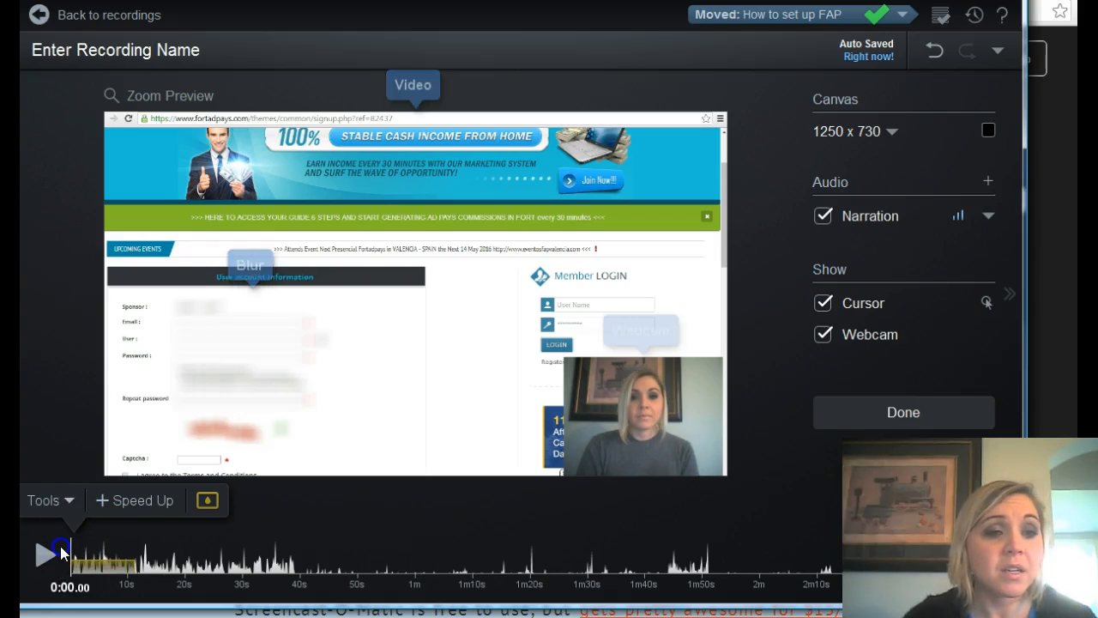
left_click(69, 503)
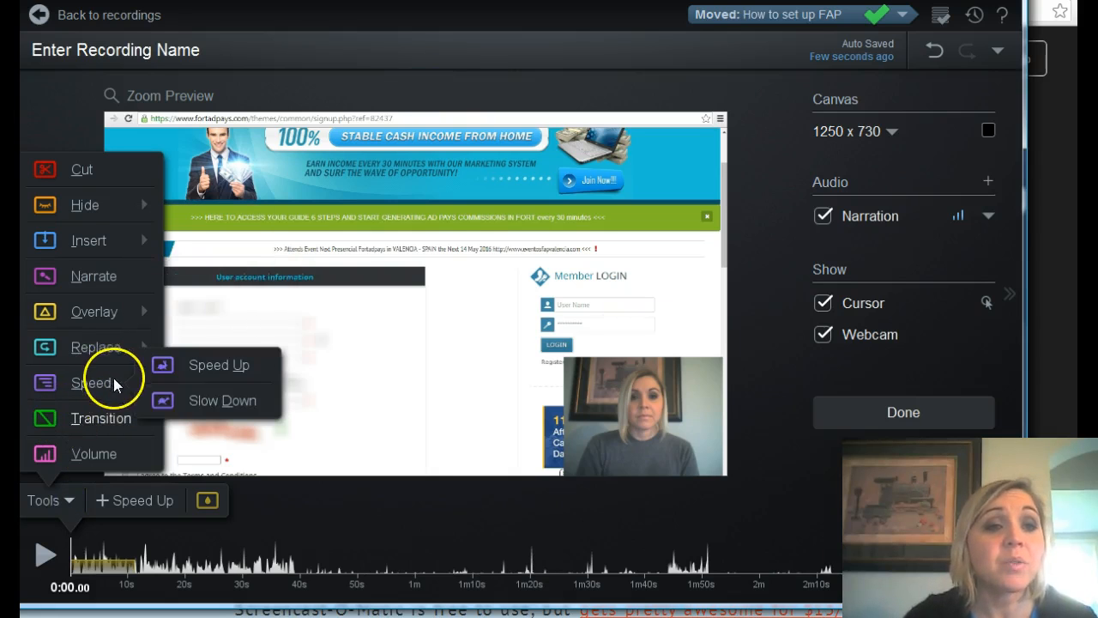
left_click(188, 402)
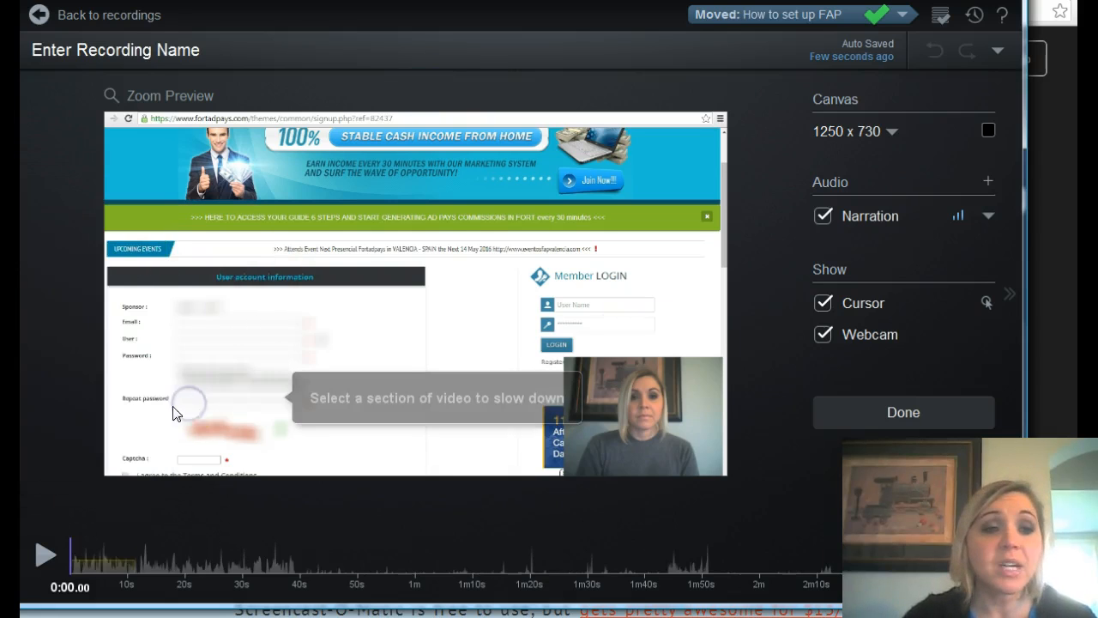
left_click_drag(72, 548, 95, 546)
left_click(237, 498)
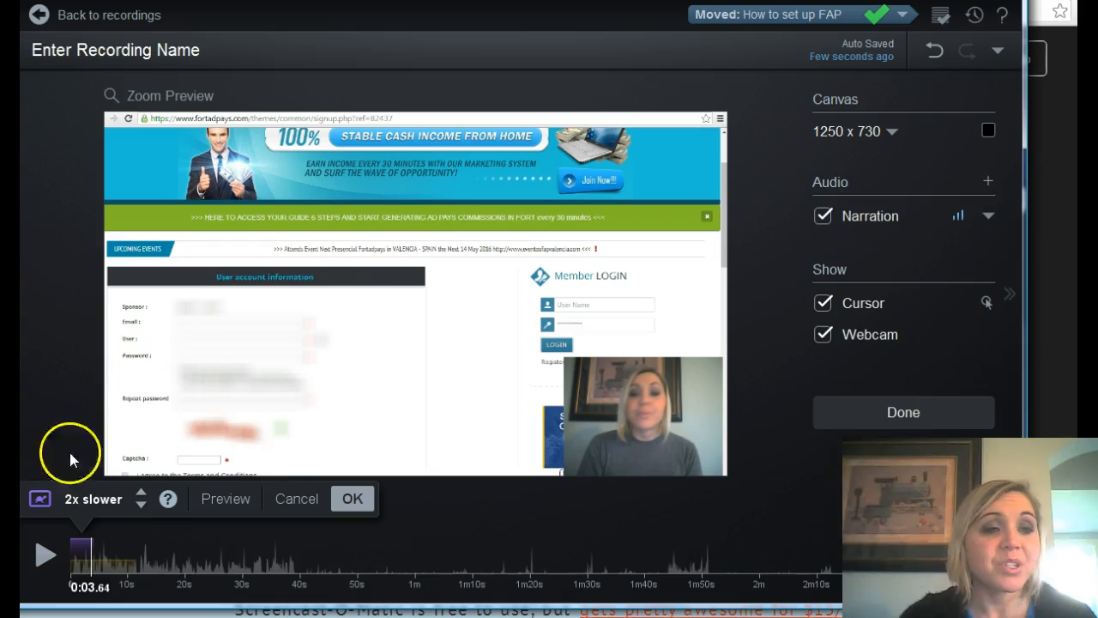
left_click(297, 500)
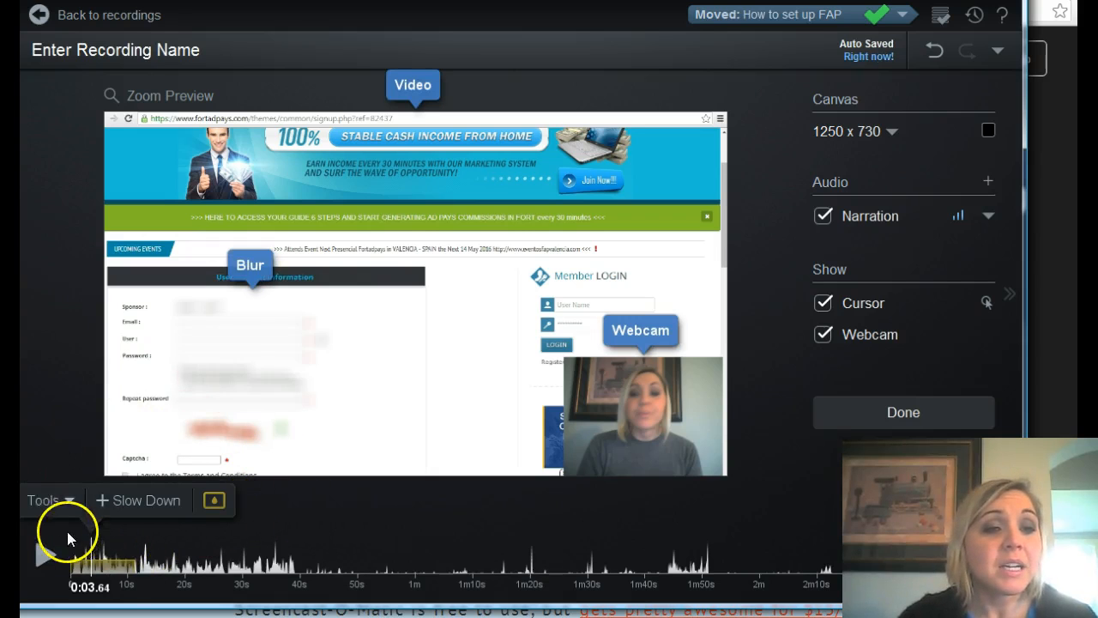
Try a transition at 0:03.64 on the timeline, with Rotate as its type.
left_click(66, 492)
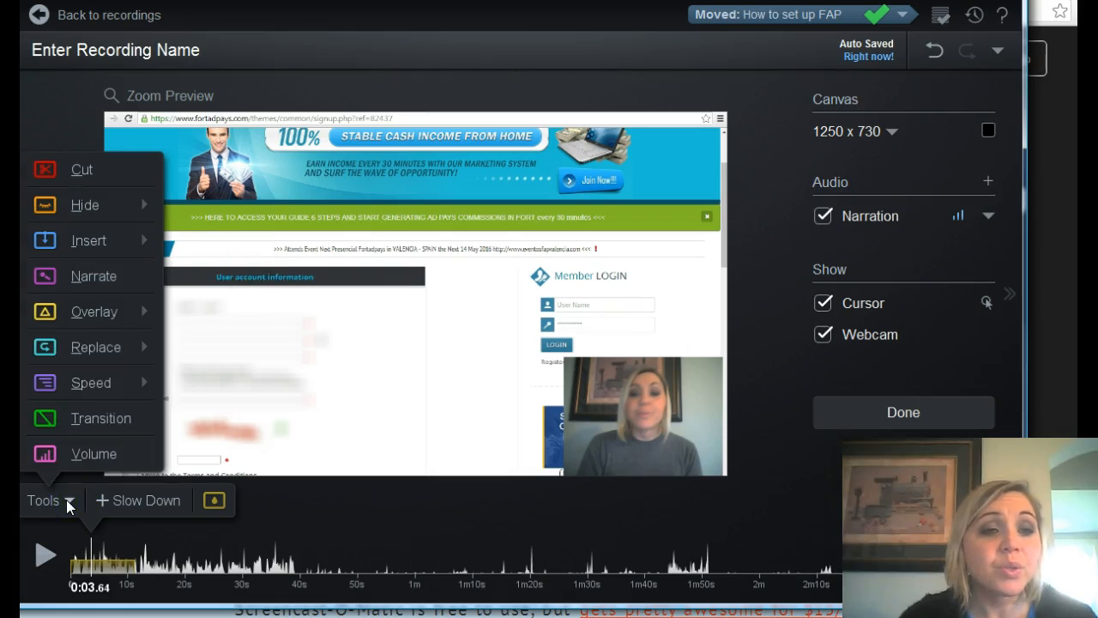
left_click(119, 414)
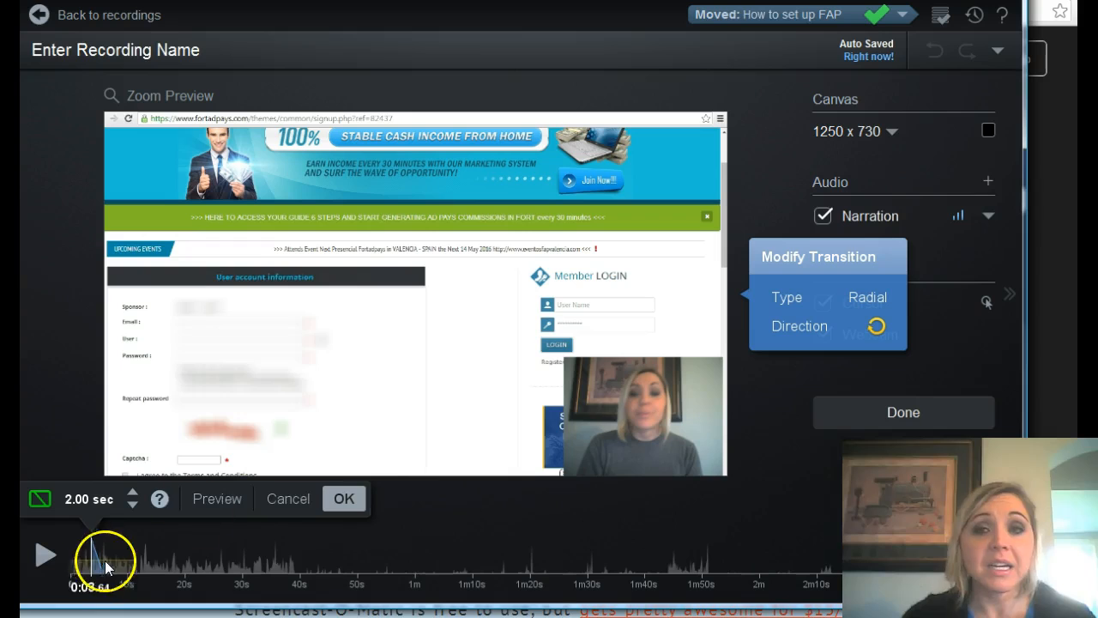
left_click(848, 302)
mouse_move(978, 271)
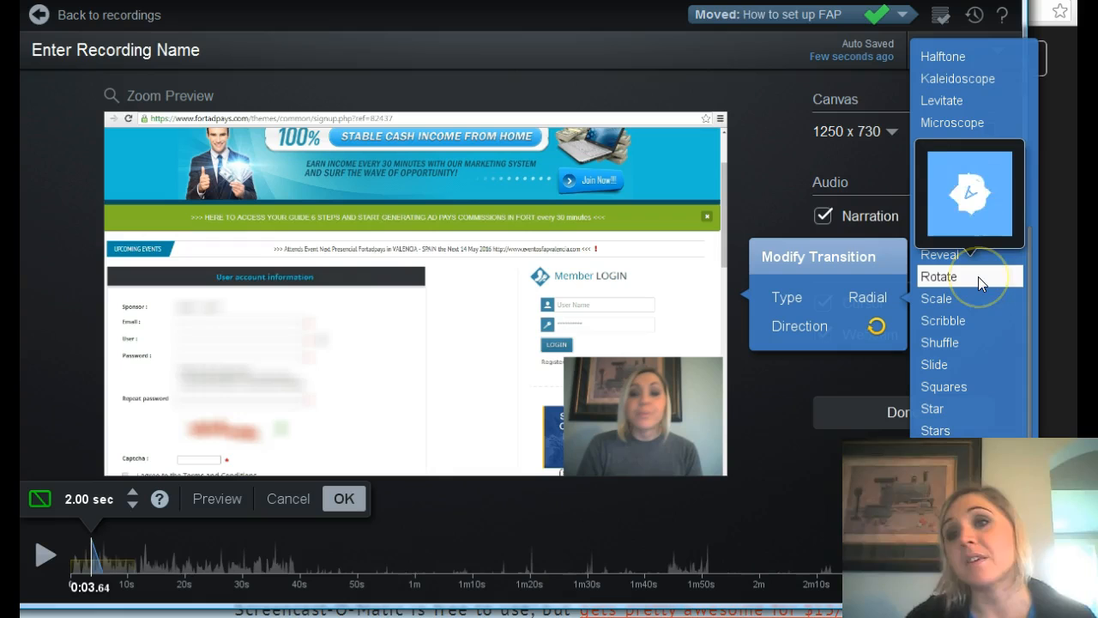
left_click(978, 275)
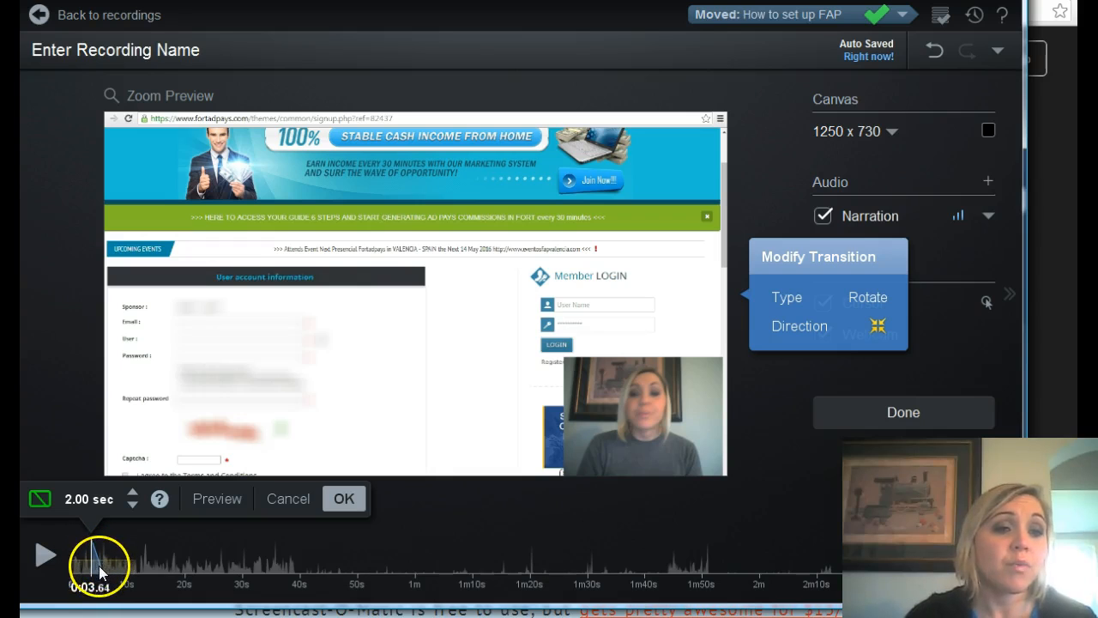
Lengthen the Rotate transition's duration to 7.00 seconds.
left_click(133, 492)
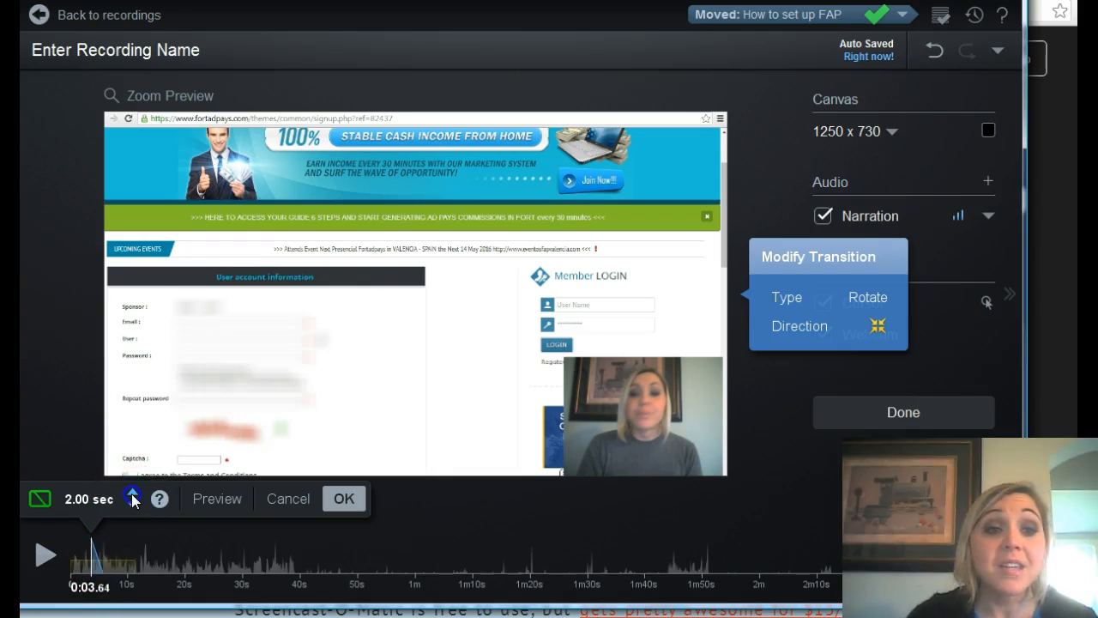
left_click(133, 491)
left_click(132, 491)
left_click(132, 491)
left_click(132, 491)
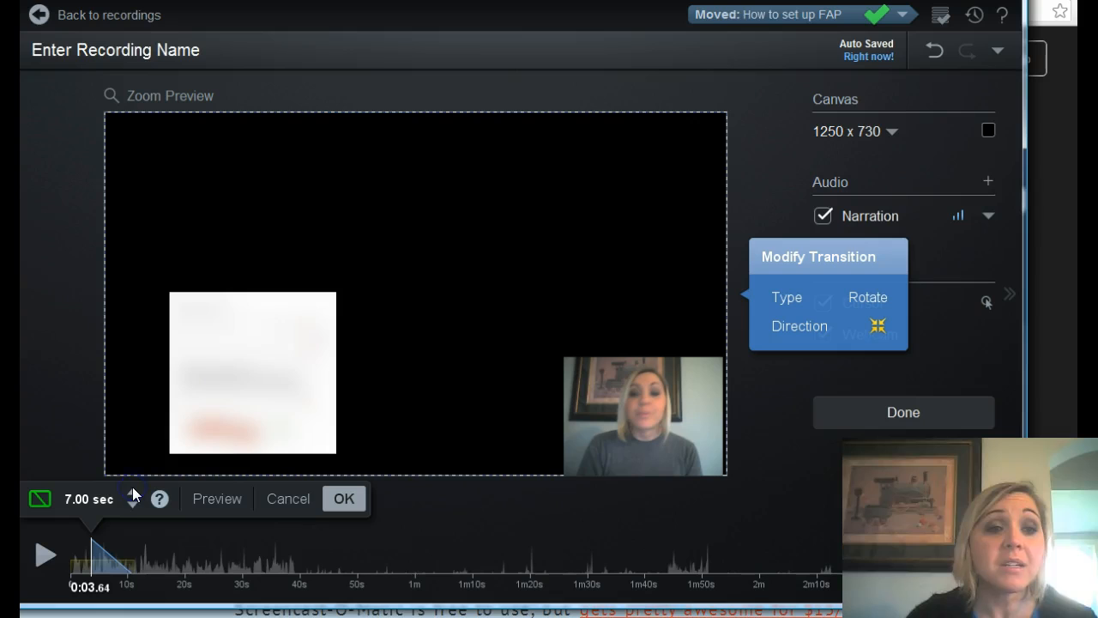
Preview the Rotate transition from several points around its span on the timeline, and cancel the transition edit.
left_click(212, 495)
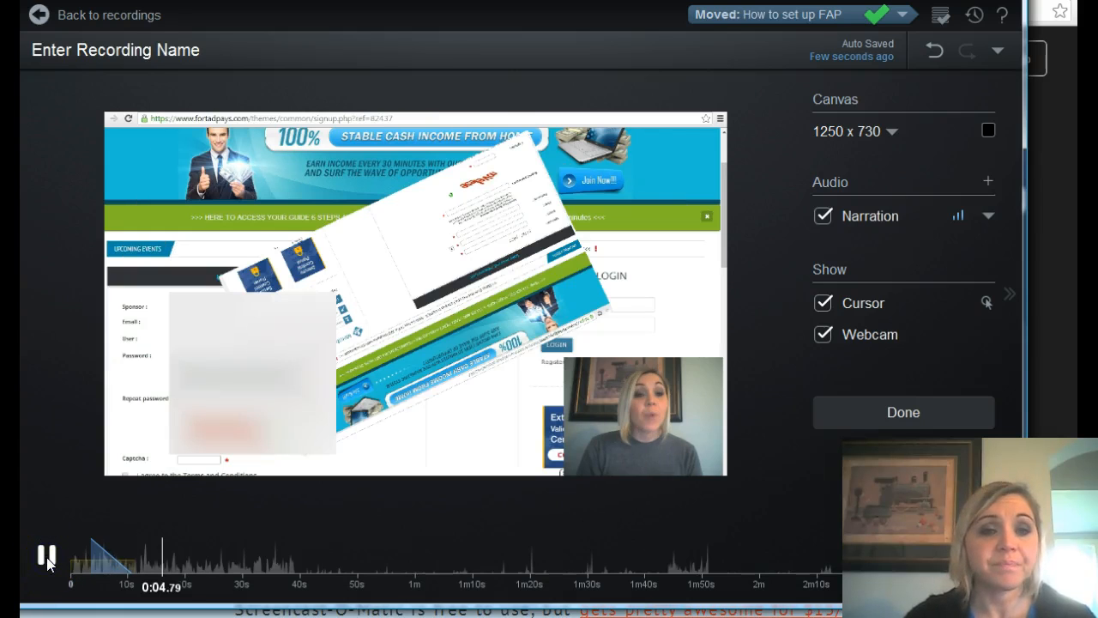
left_click(169, 544)
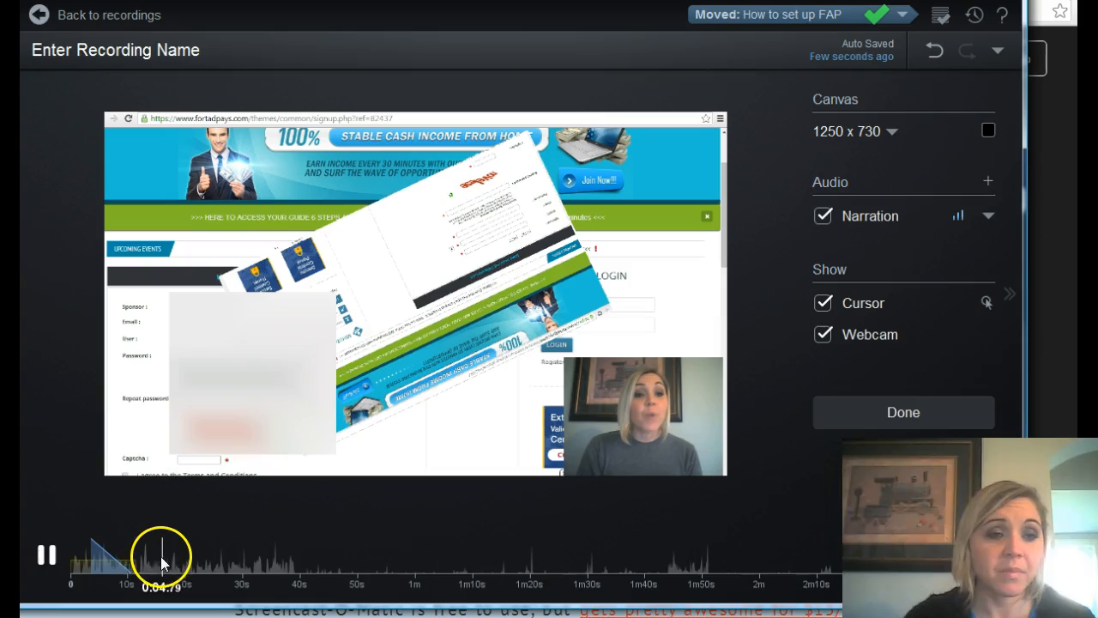
left_click(161, 558)
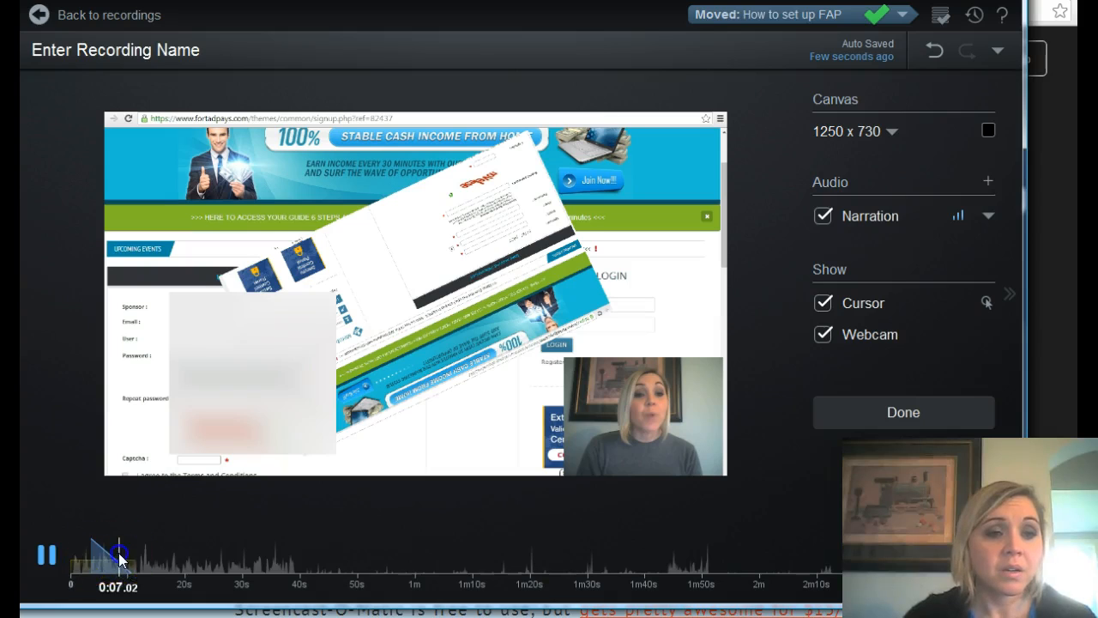
left_click(71, 559)
left_click(101, 563)
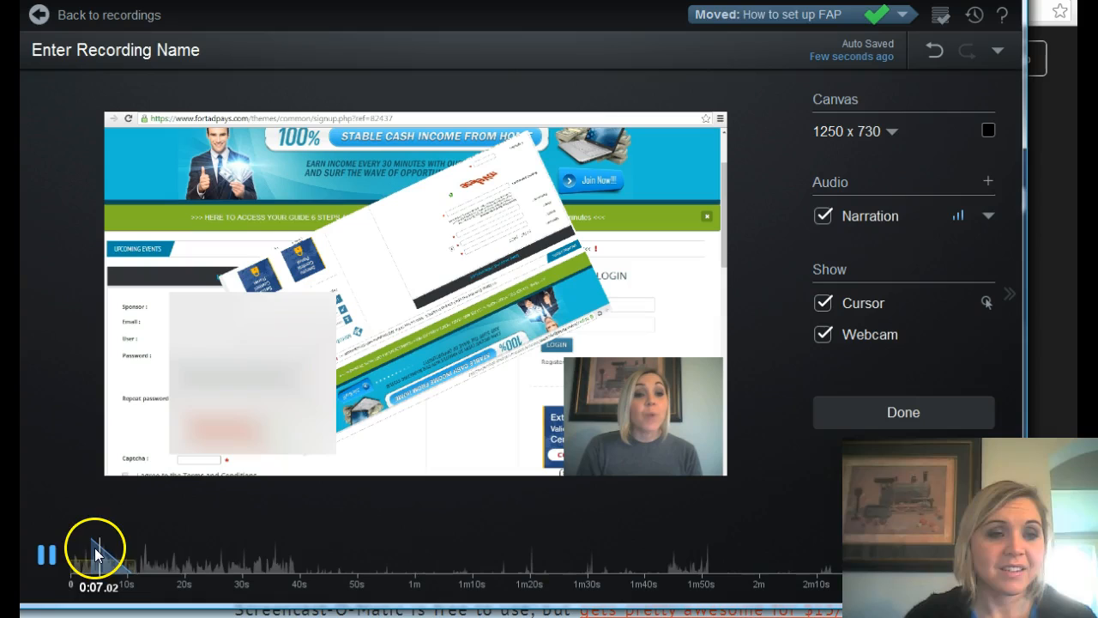
left_click(73, 558)
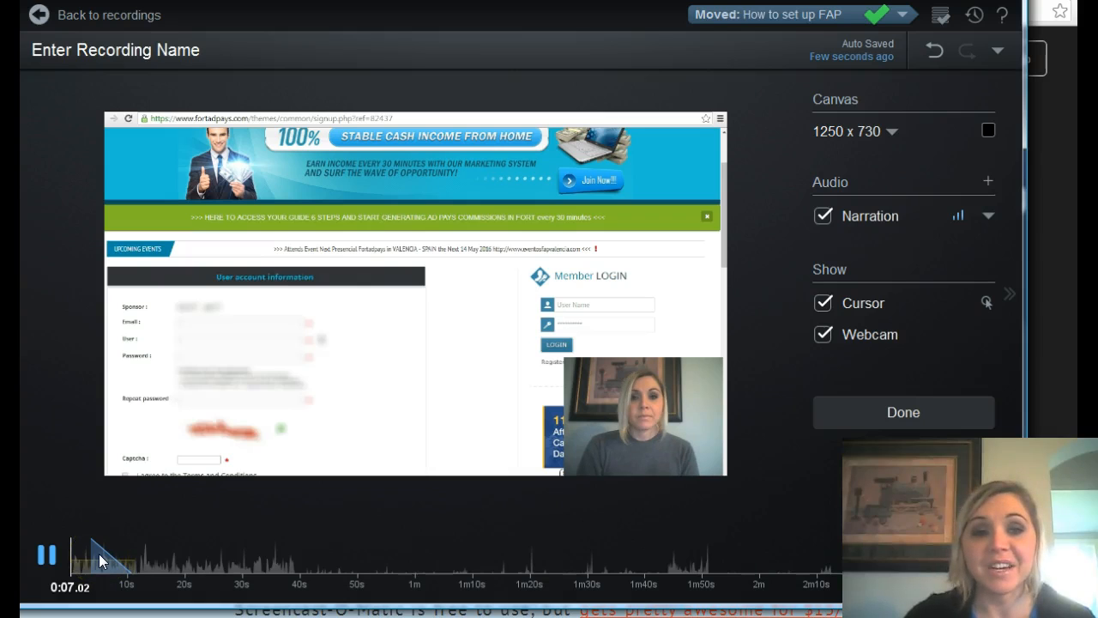
left_click(99, 553)
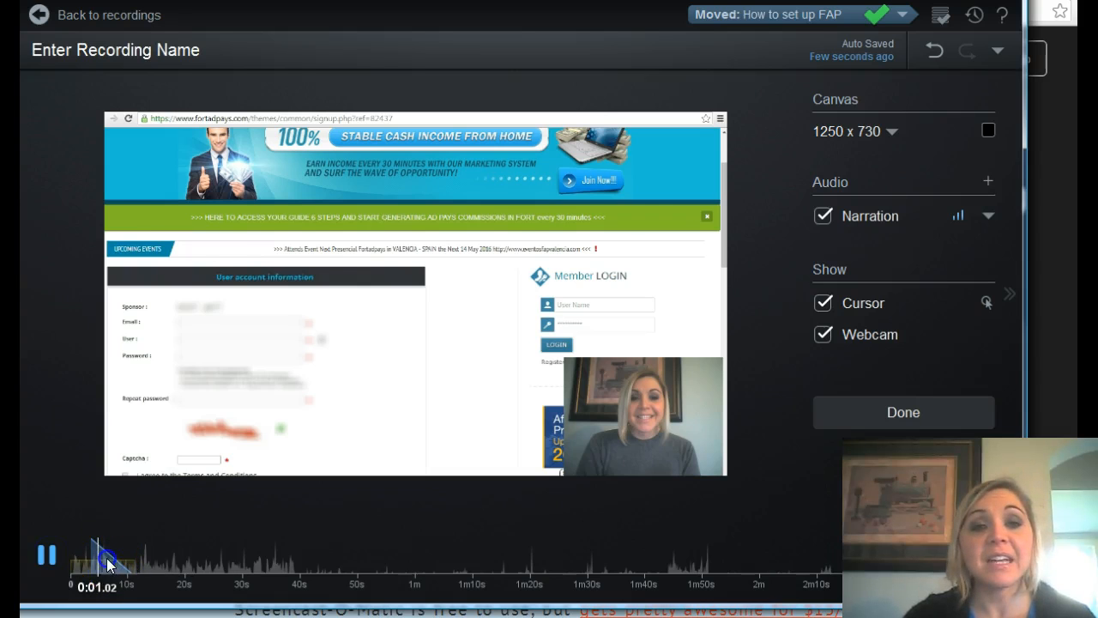
left_click(106, 557)
mouse_move(171, 497)
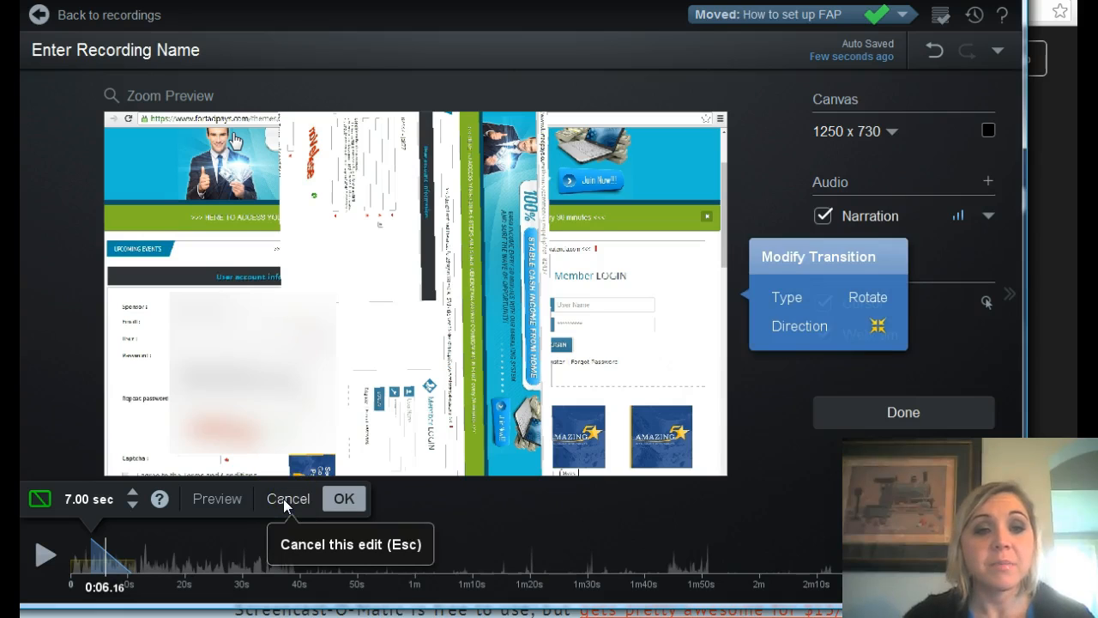
left_click(284, 501)
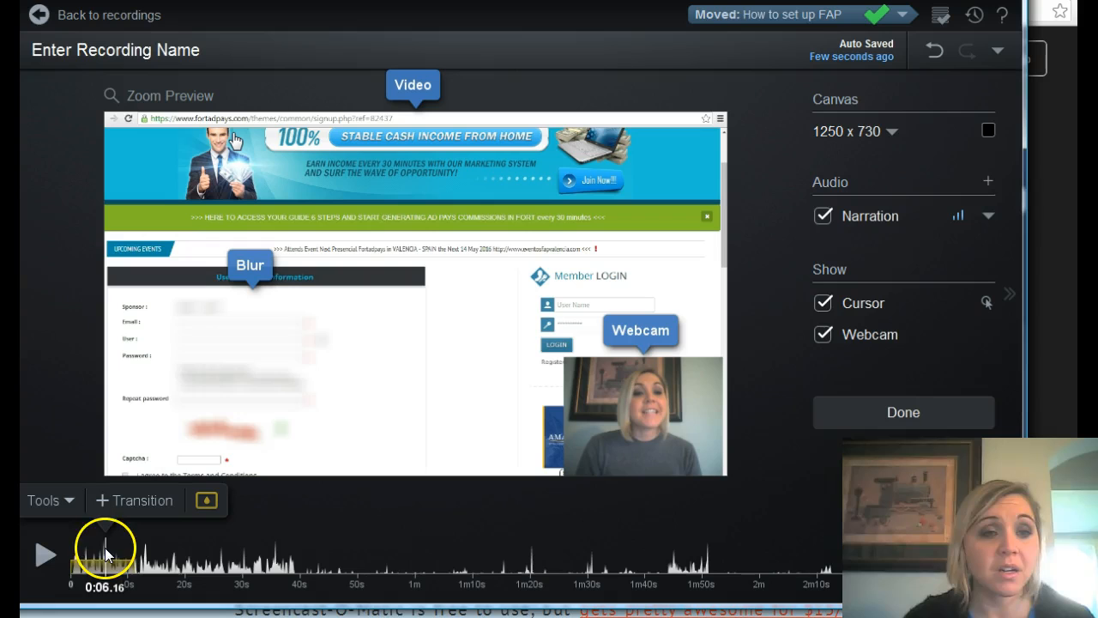
Return the playhead to the start of the recording and review the available Narrate, Insert and Hide editing options.
left_click_drag(106, 554, 72, 558)
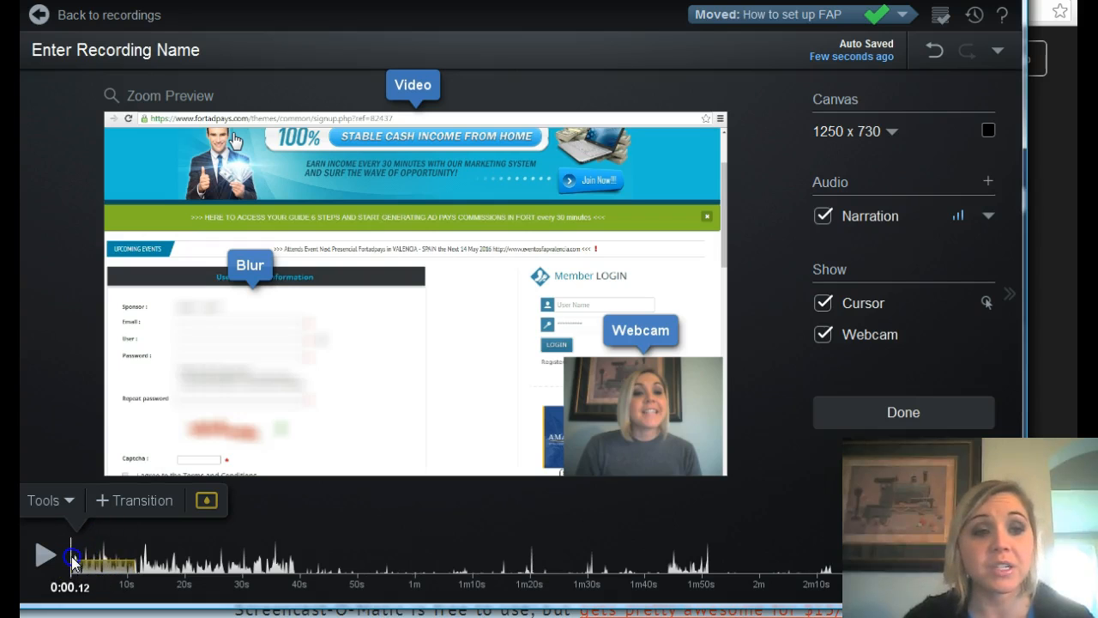
left_click(68, 495)
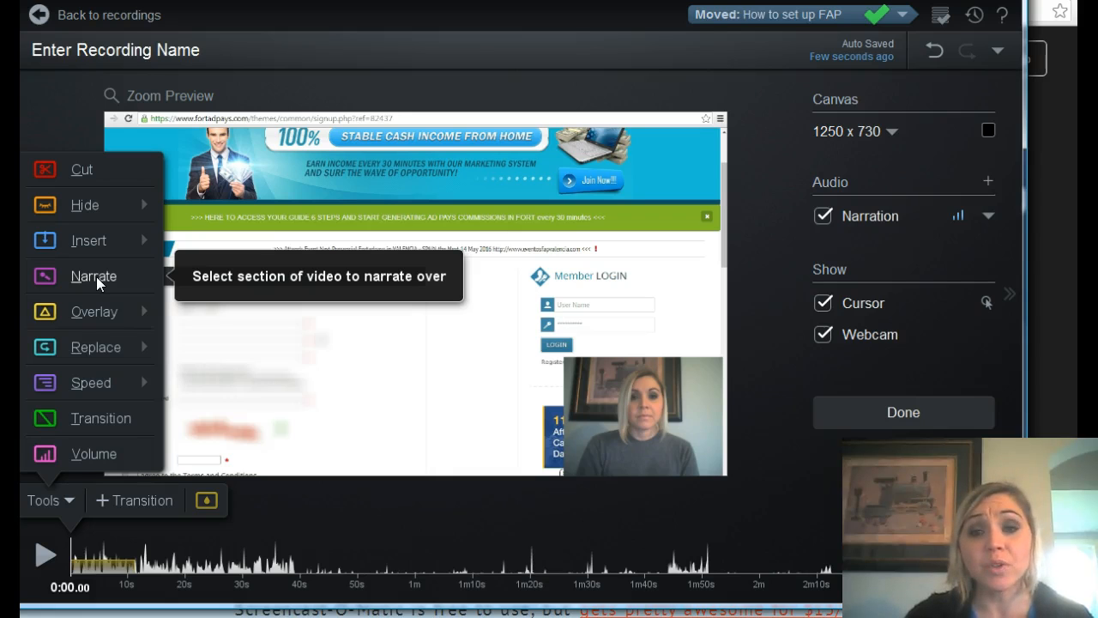
left_click(98, 248)
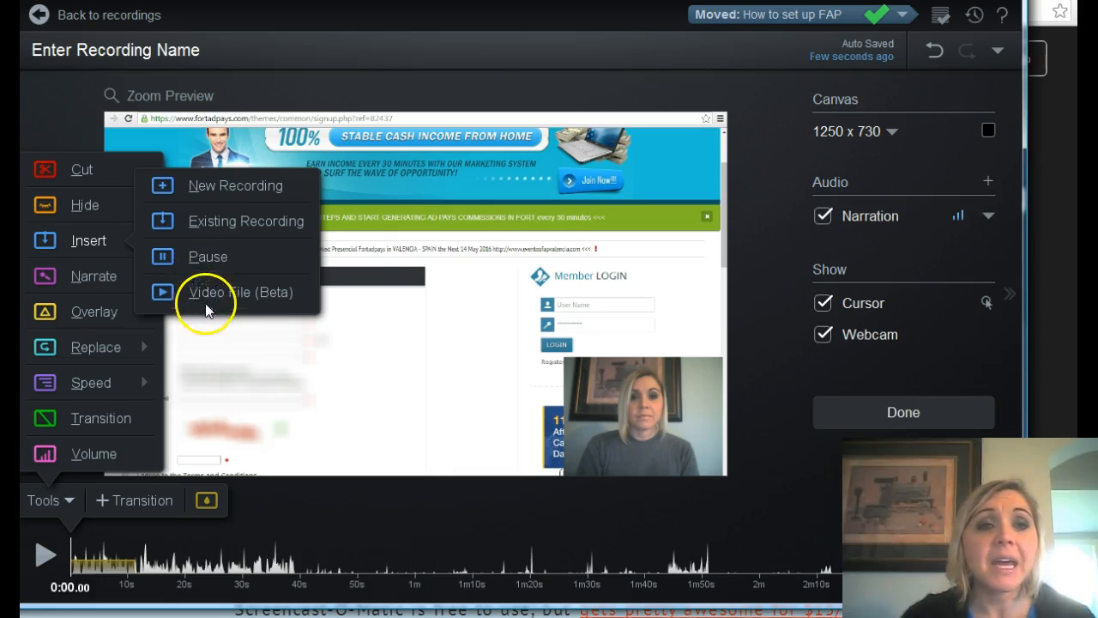
left_click(35, 97)
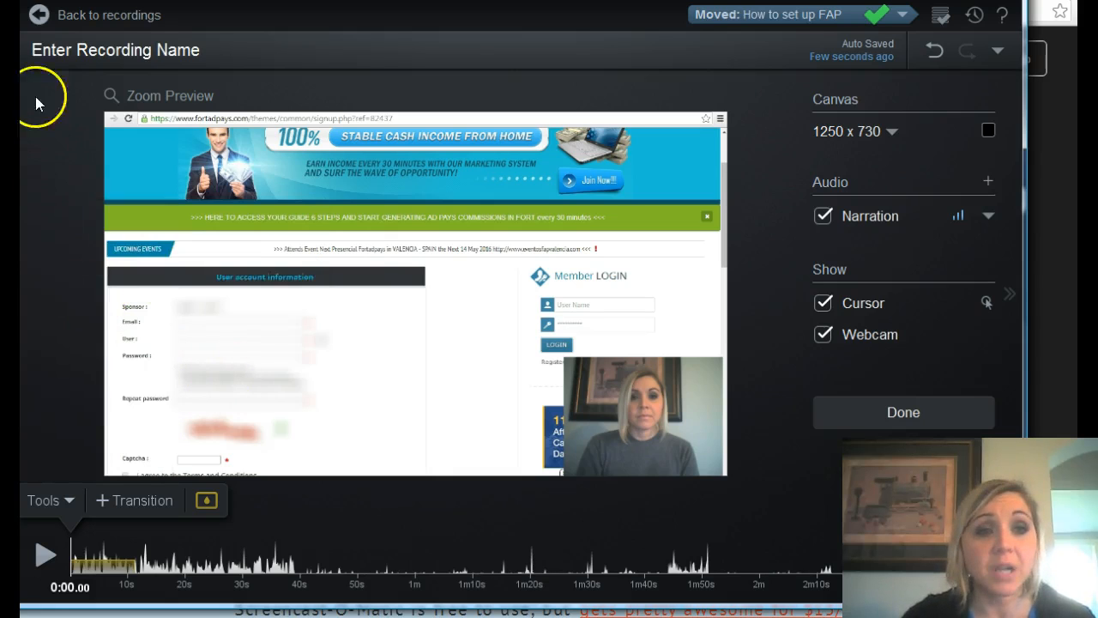
left_click(67, 501)
mouse_move(115, 204)
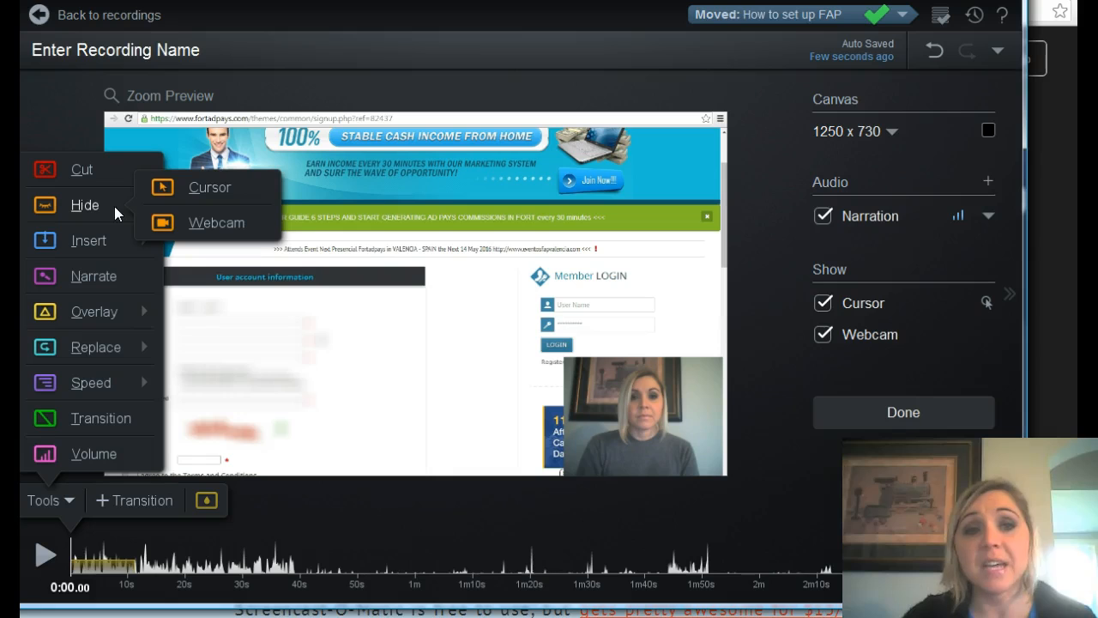
left_click(191, 435)
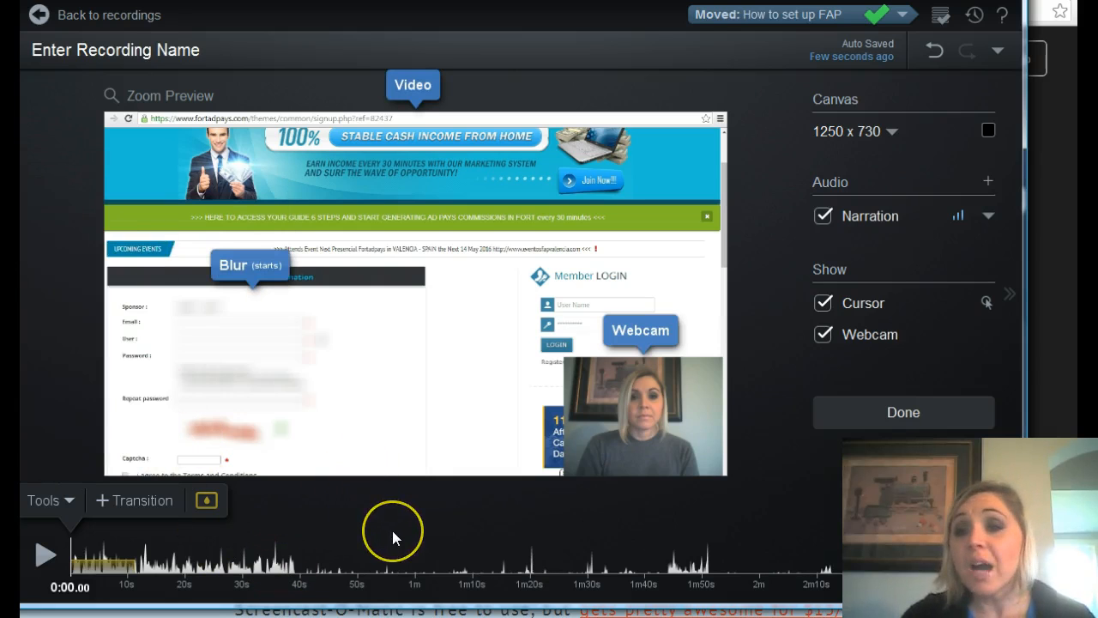